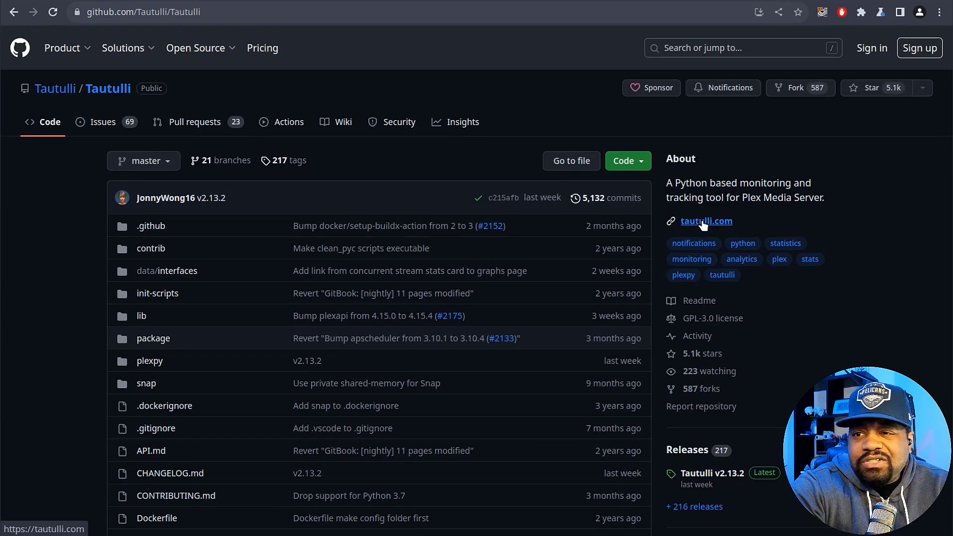
Scroll up and down through the Tautulli repository's file list and sidebar on GitHub.
scroll(703, 224, down, 1)
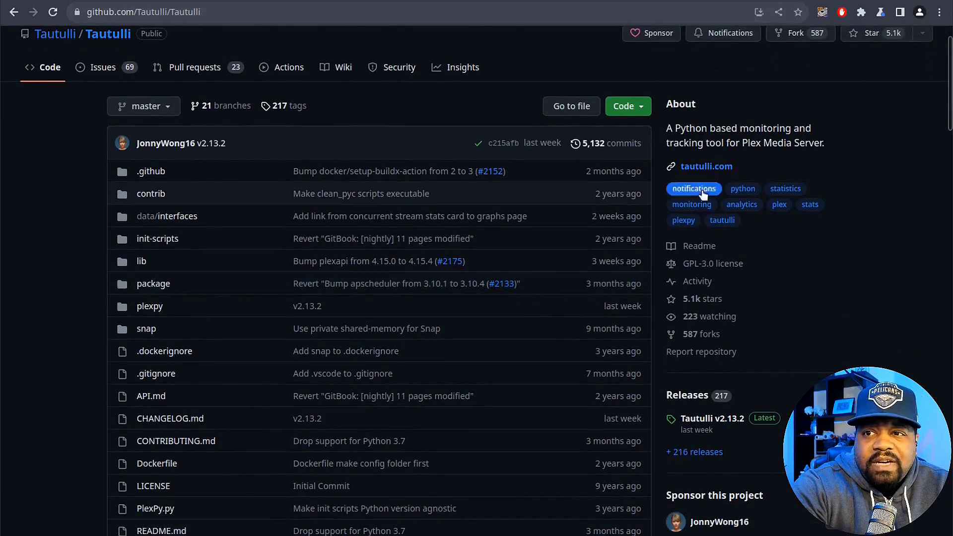
scroll(796, 217, up, 1)
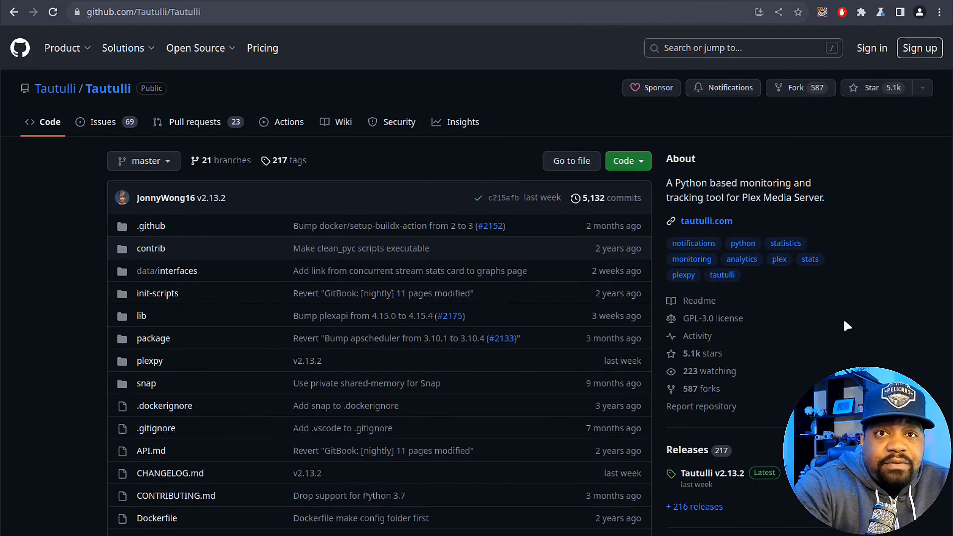
scroll(844, 320, down, 5)
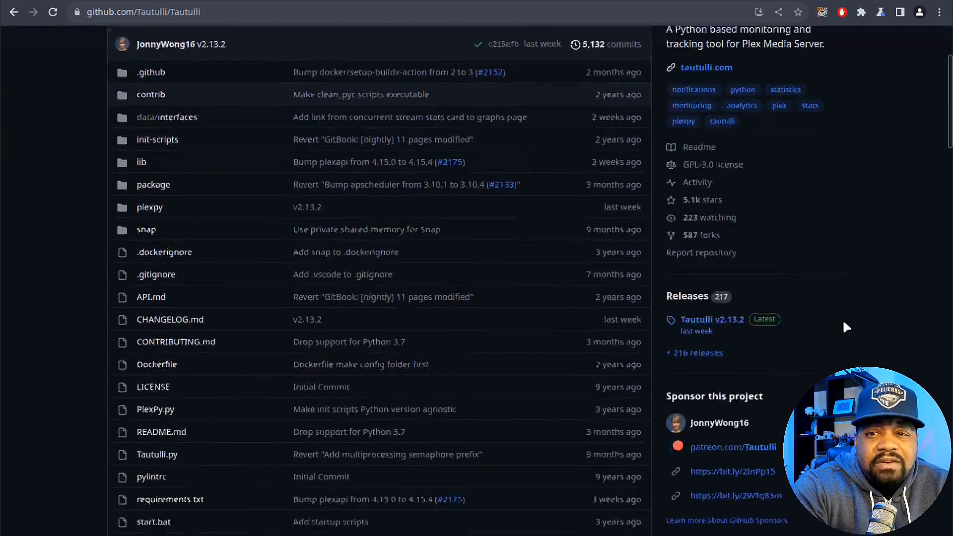
scroll(859, 353, up, 1)
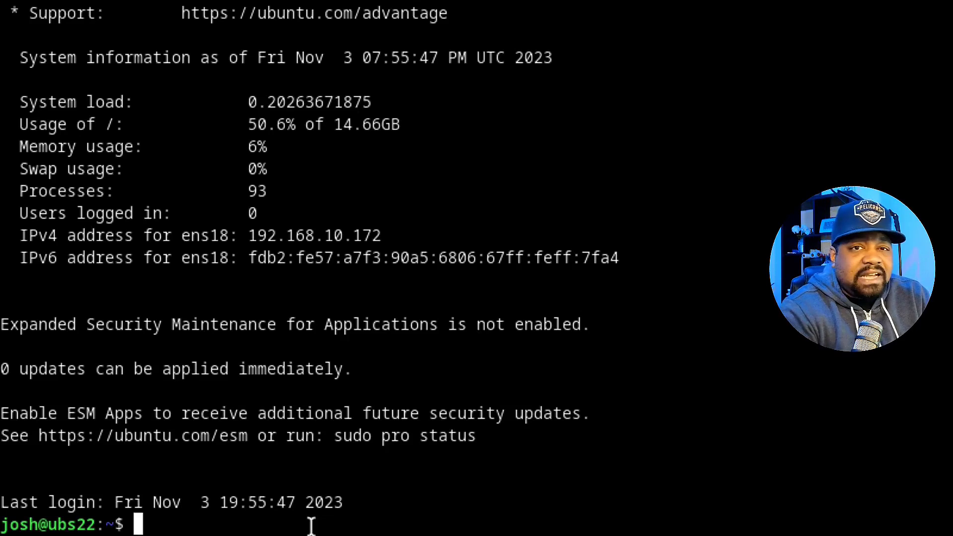
Install the tautulli snap with sudo, then list the server's network addresses with ip a.
text(sud)
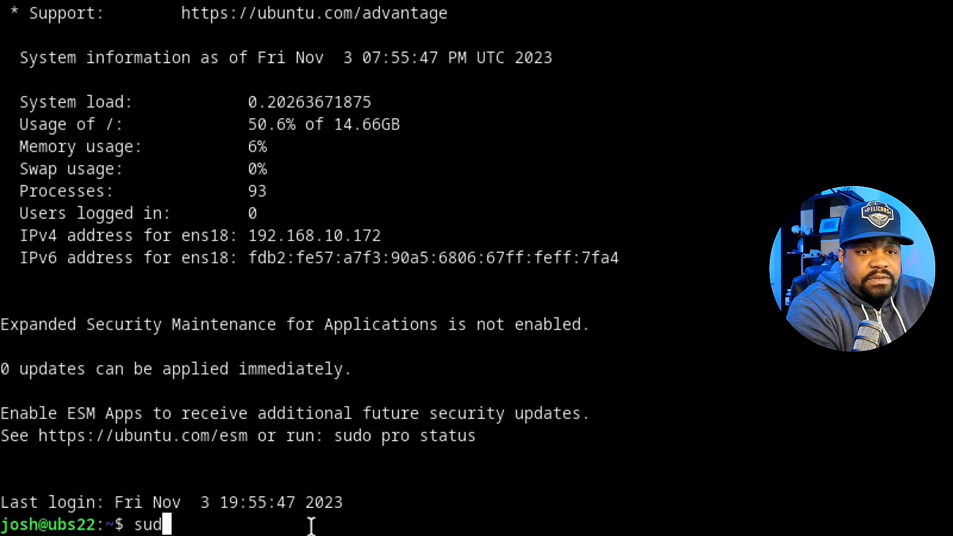
text(o snap install tau)
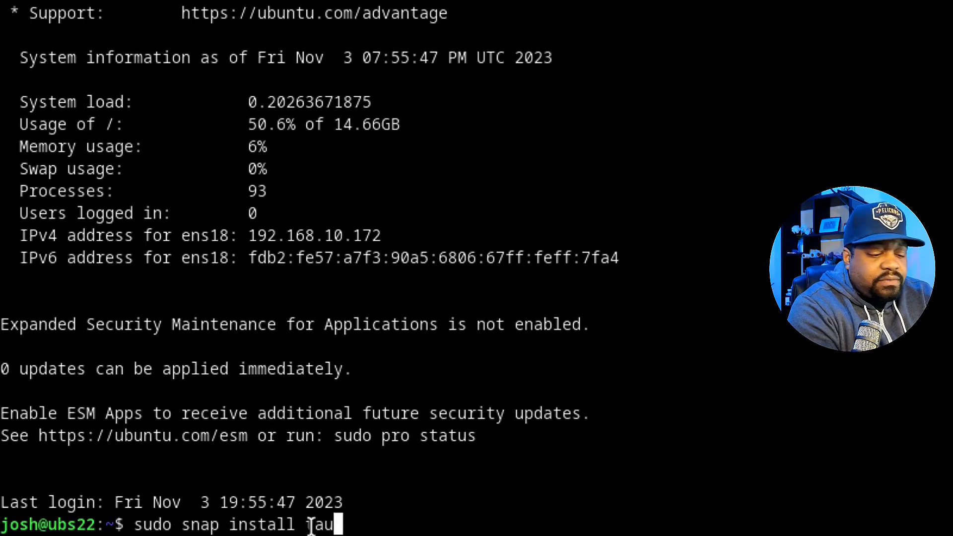
text(tulli)
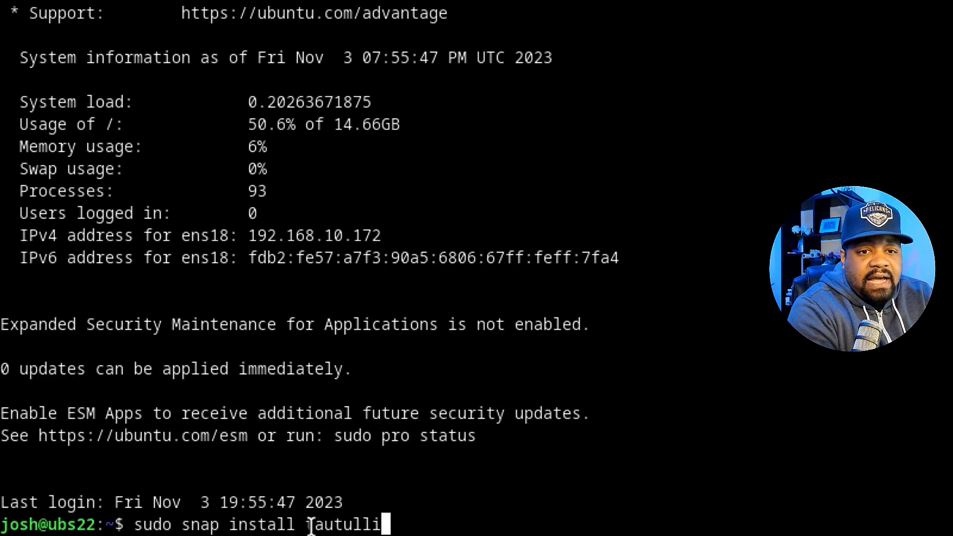
key(Return)
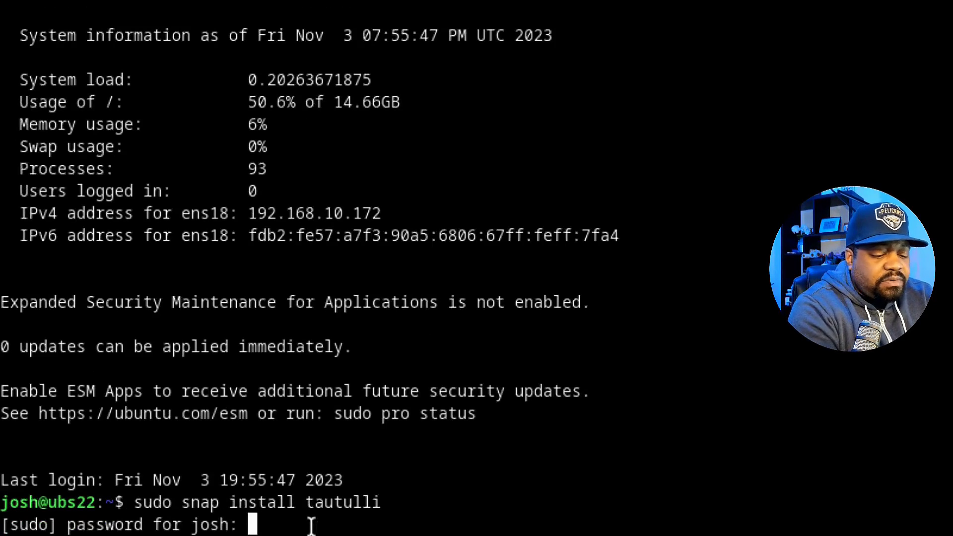
key(Return)
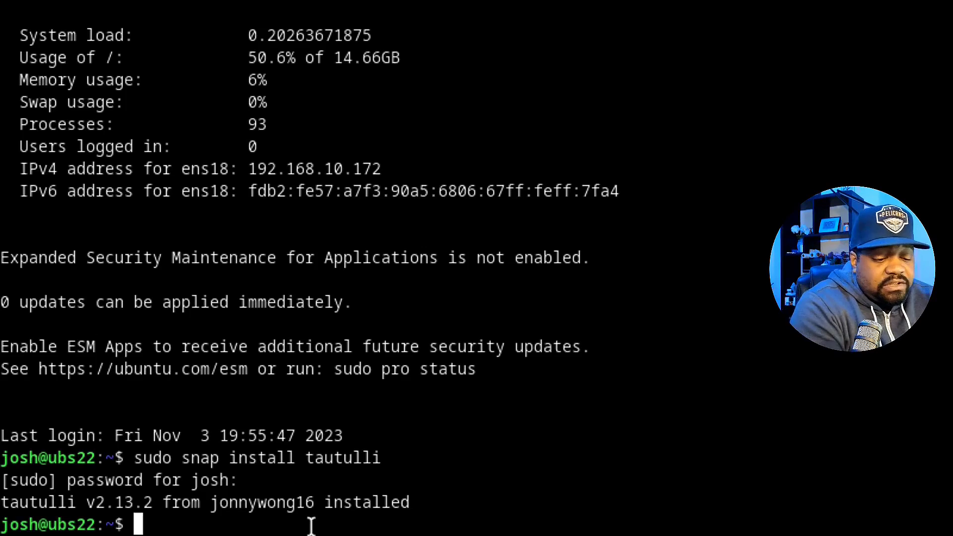
text(ip a)
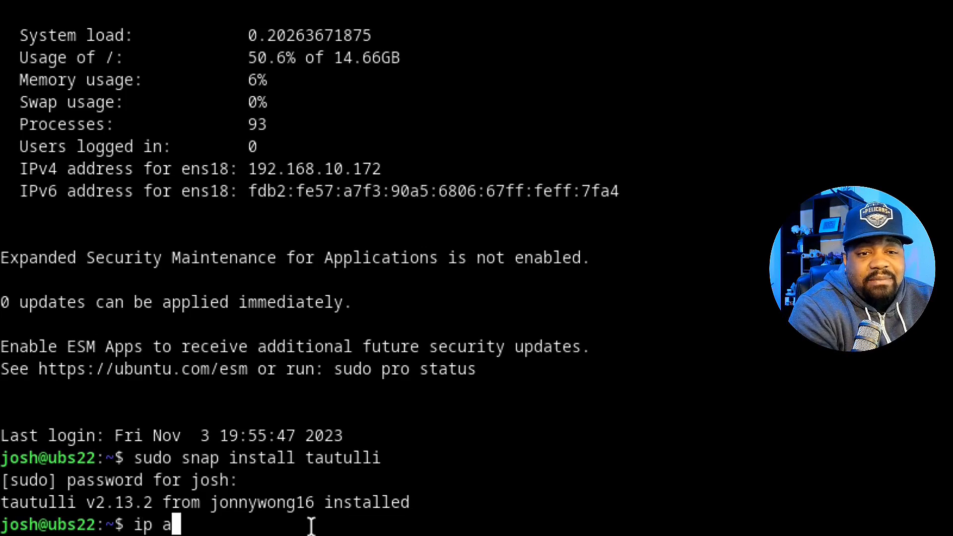
key(Return)
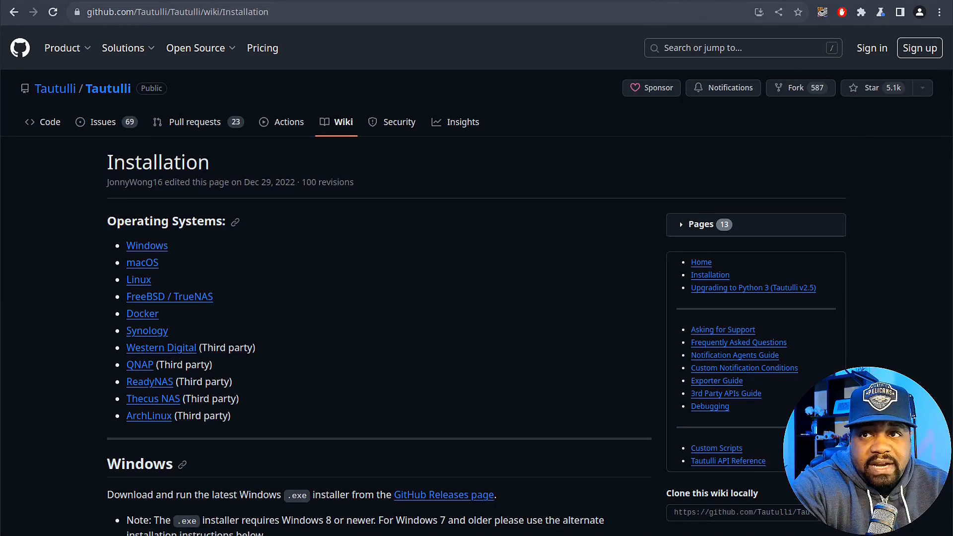
Load 192.168.10.172:8181 in a new Chrome tab to reach the Tautulli Setup Wizard.
key(ctrl+t)
click(404, 12)
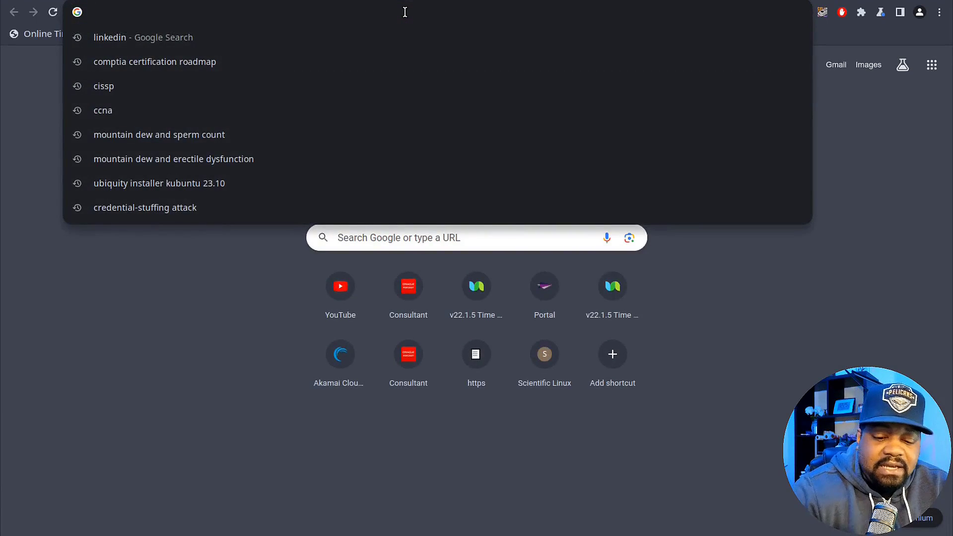
text(192.168)
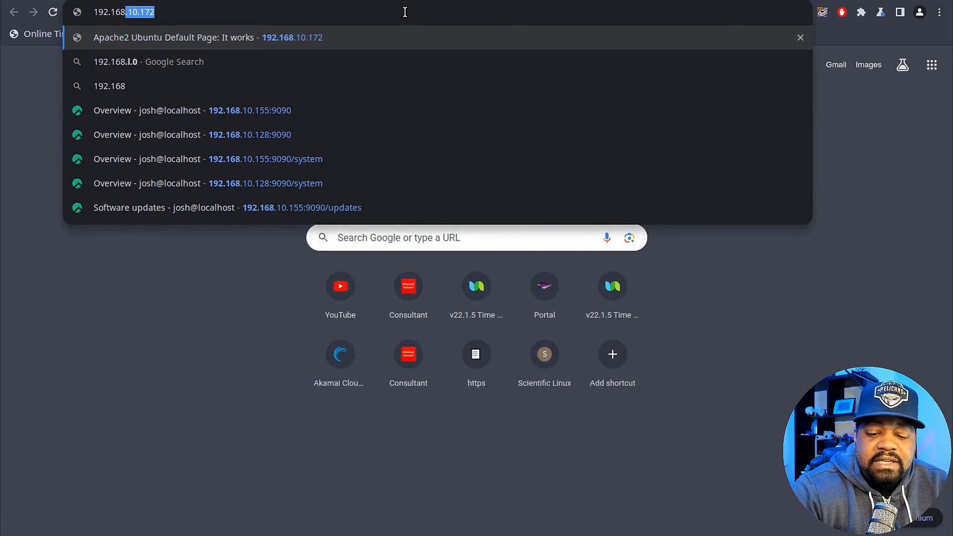
text(.10.)
text(172)
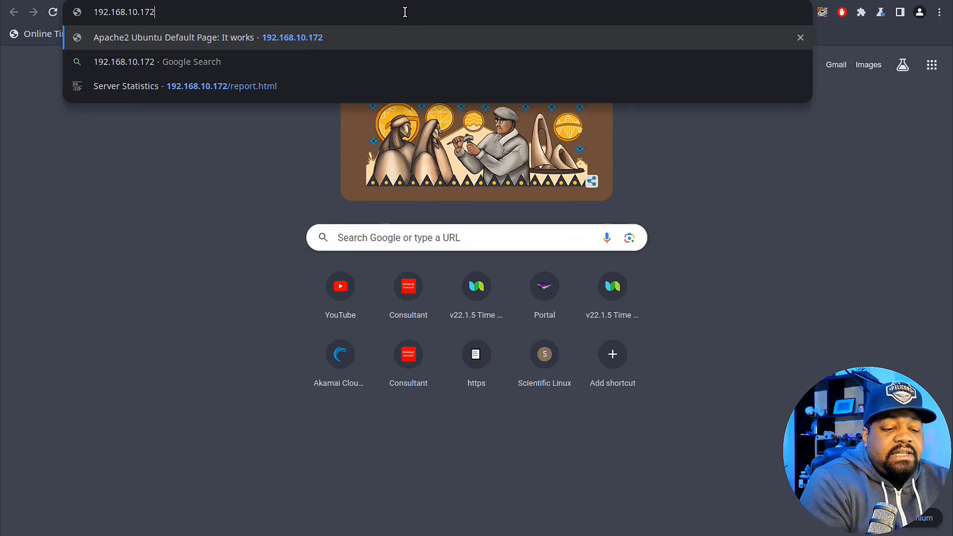
text(:8181)
key(Return)
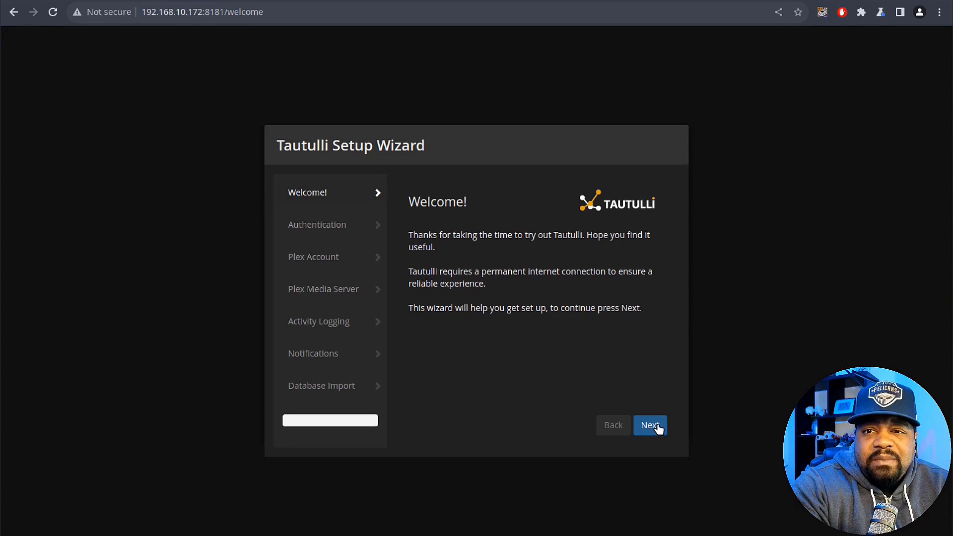
Set the web interface HTTP username to 'admin' with a password, then continue to Plex Account.
click(656, 428)
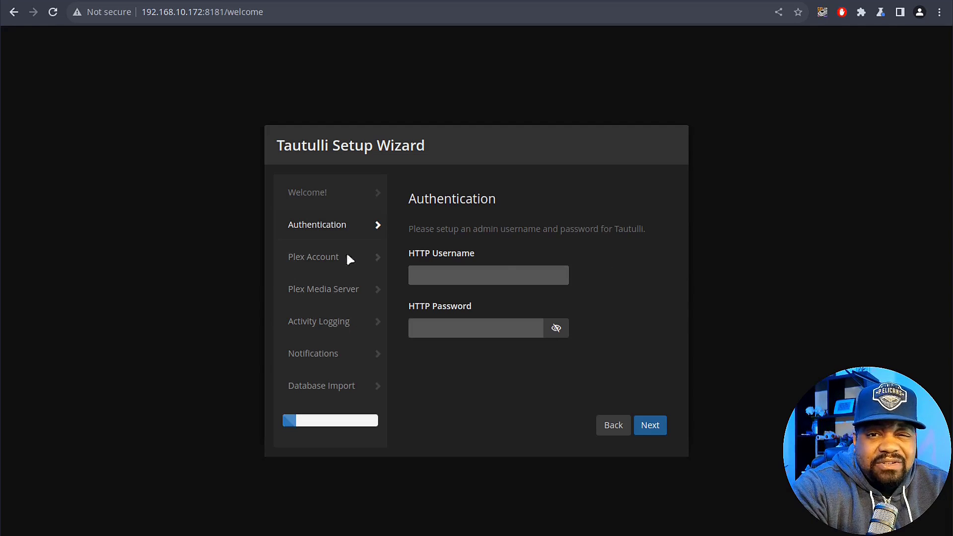
click(506, 275)
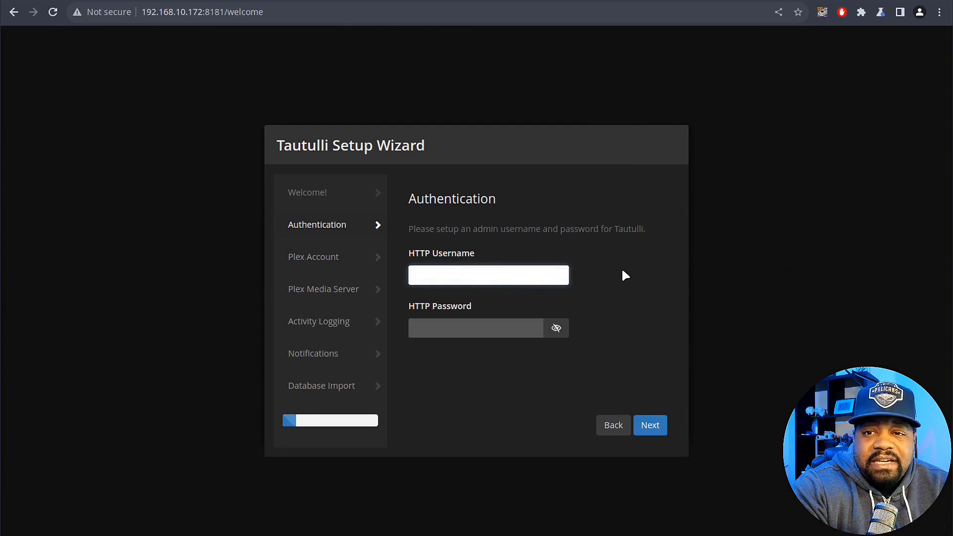
text(admin)
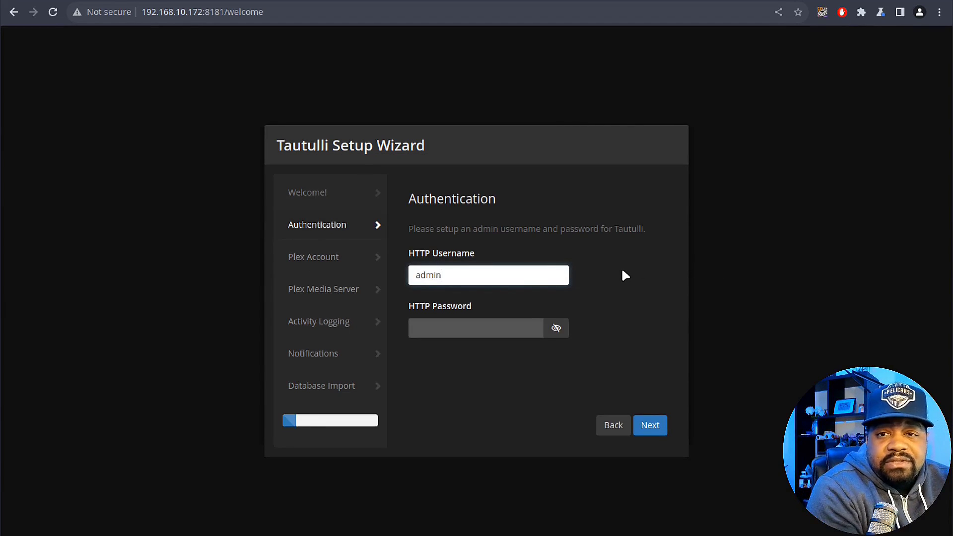
key(Tab)
text(•••••)
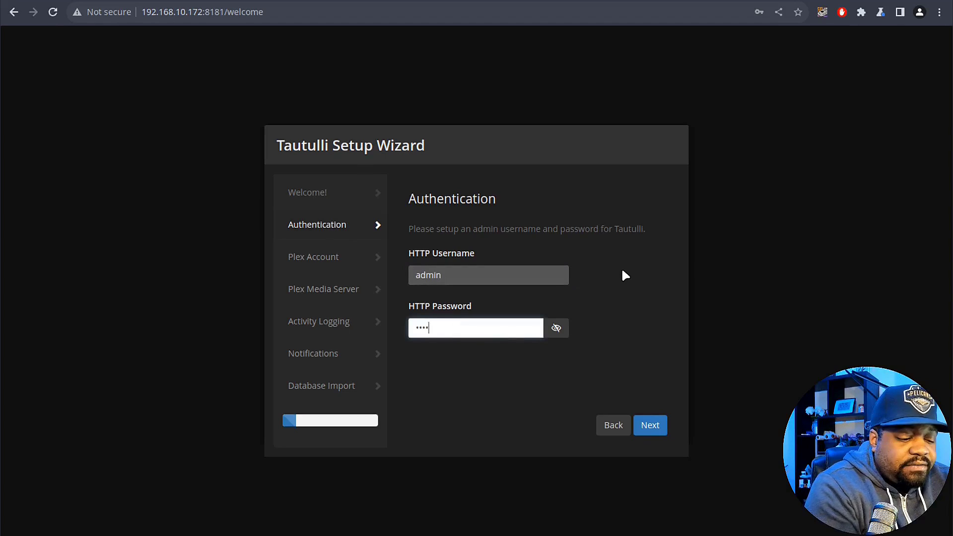
text(••••)
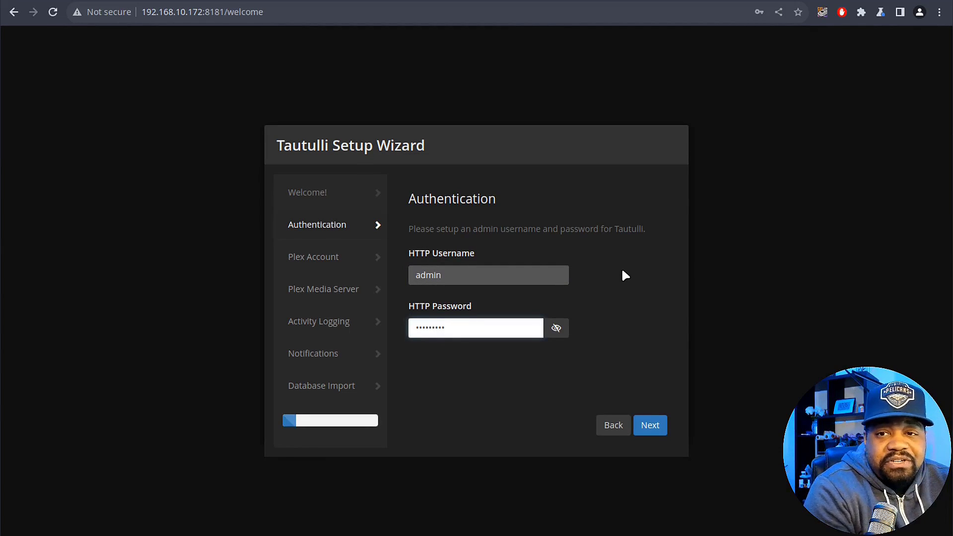
click(645, 425)
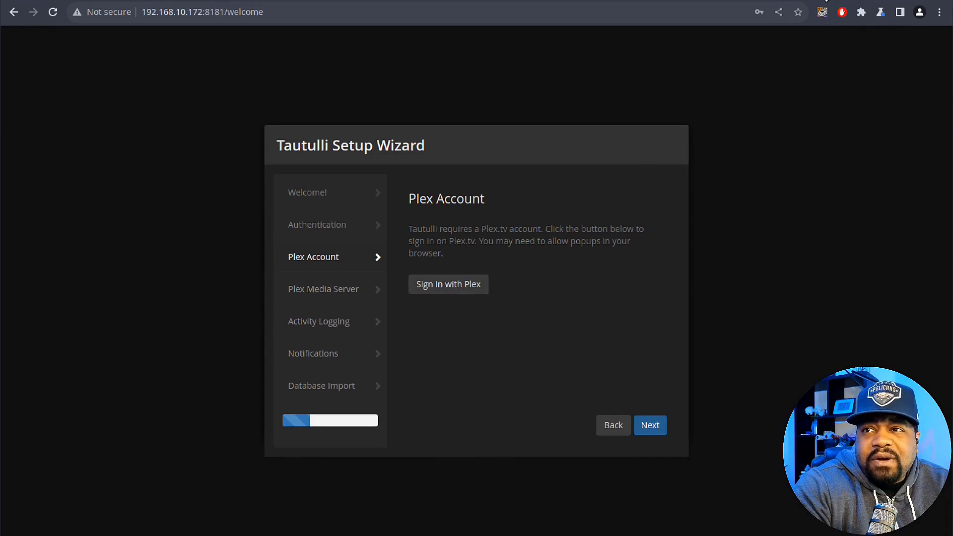
Start Sign In with Plex to authenticate the Plex account.
click(449, 285)
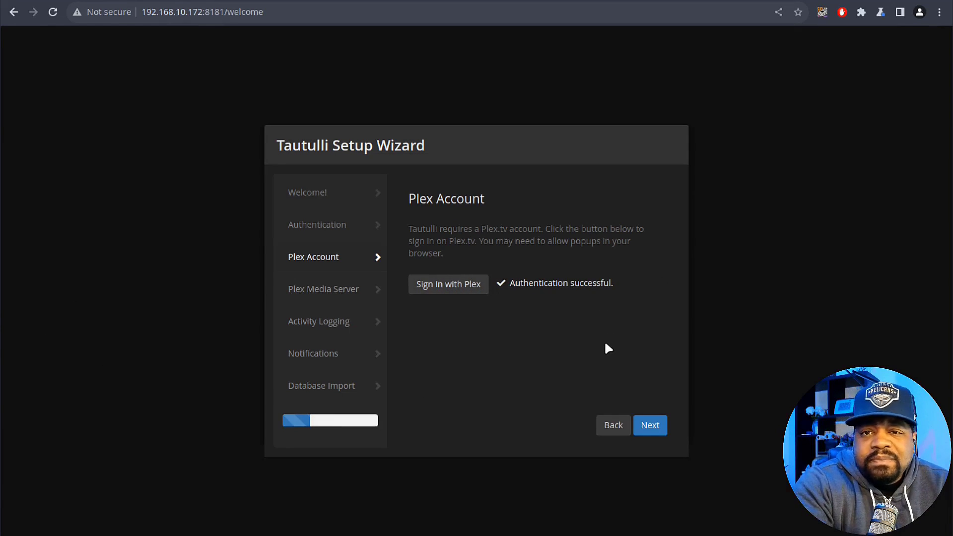
Choose the apollo Plex server at 192.168.10.55:32400, verify it, and continue to Activity Logging.
click(654, 429)
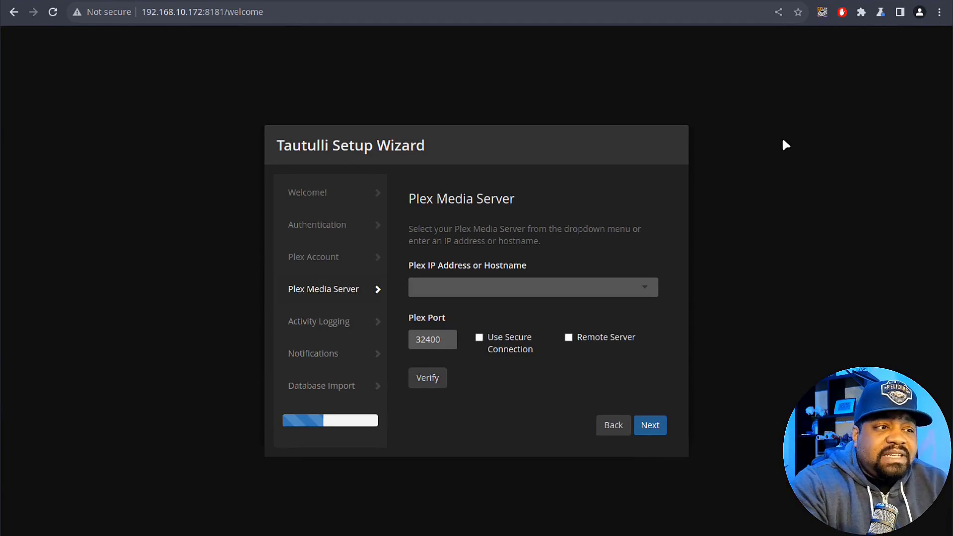
click(648, 291)
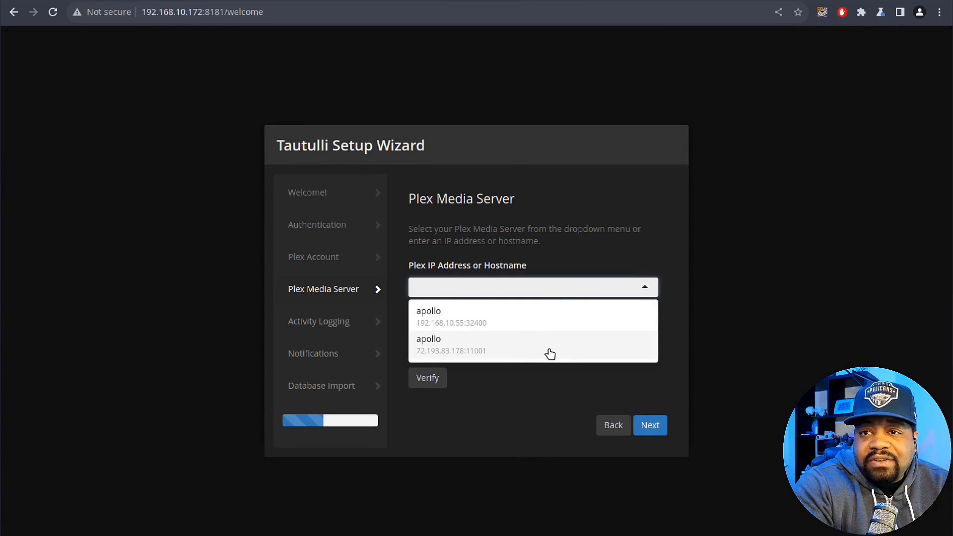
click(527, 325)
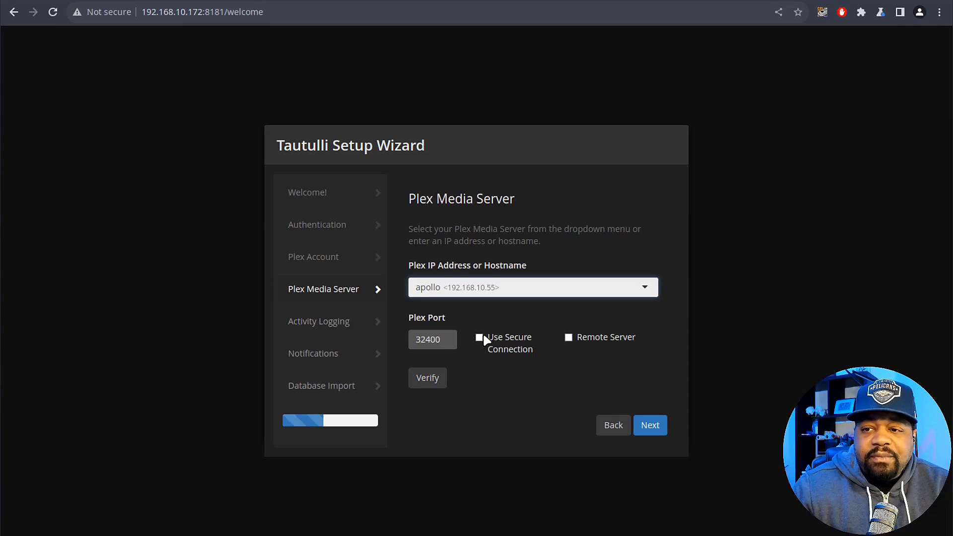
click(657, 378)
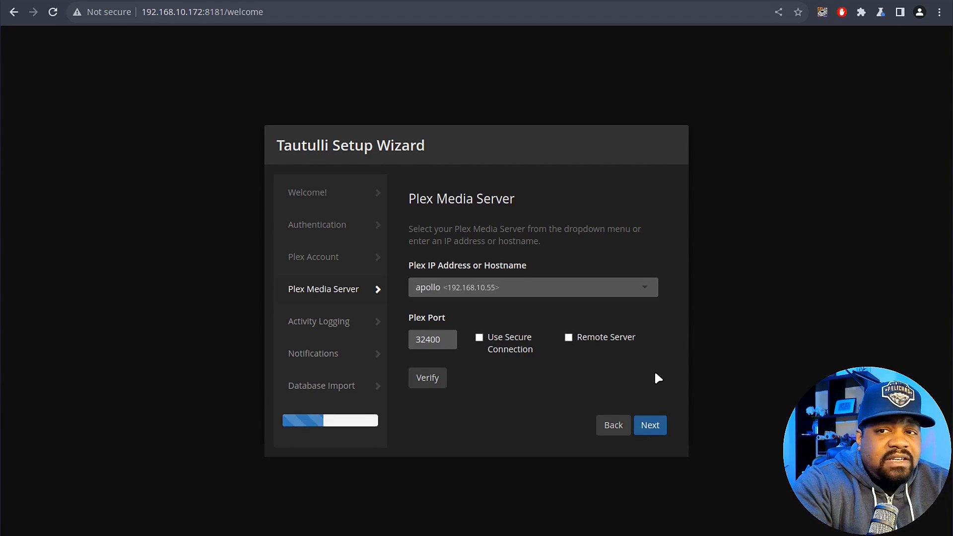
click(428, 381)
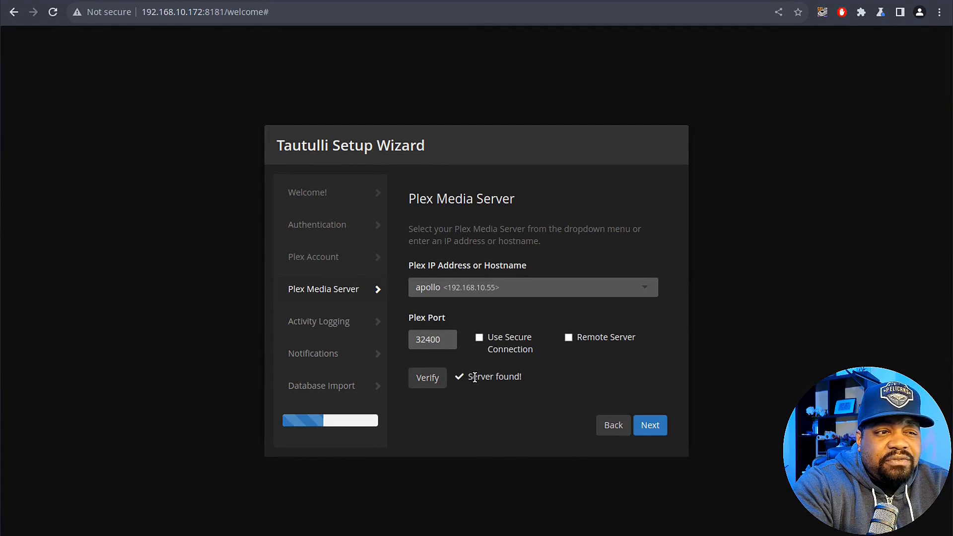
click(650, 425)
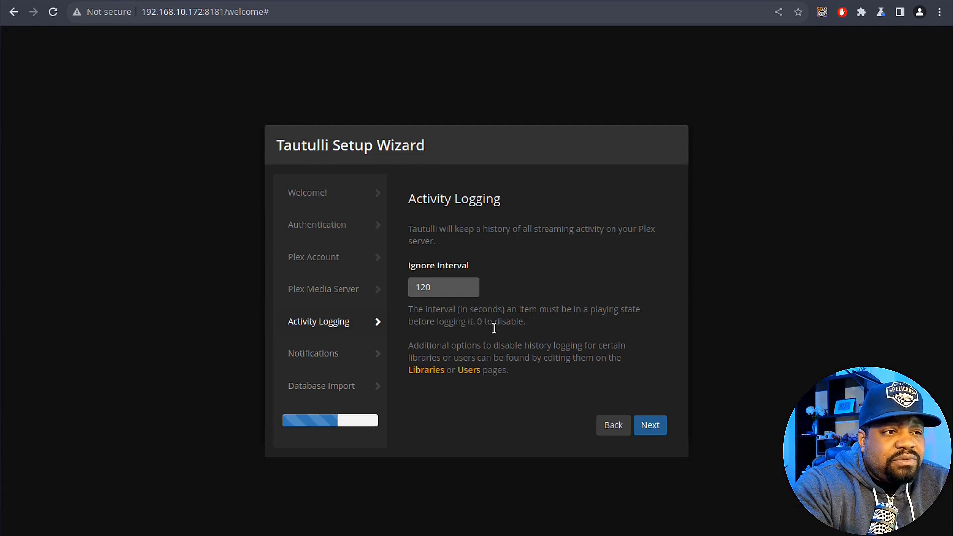
Keep the 120-second Ignore Interval and pass Notifications to reach Database Import.
click(664, 427)
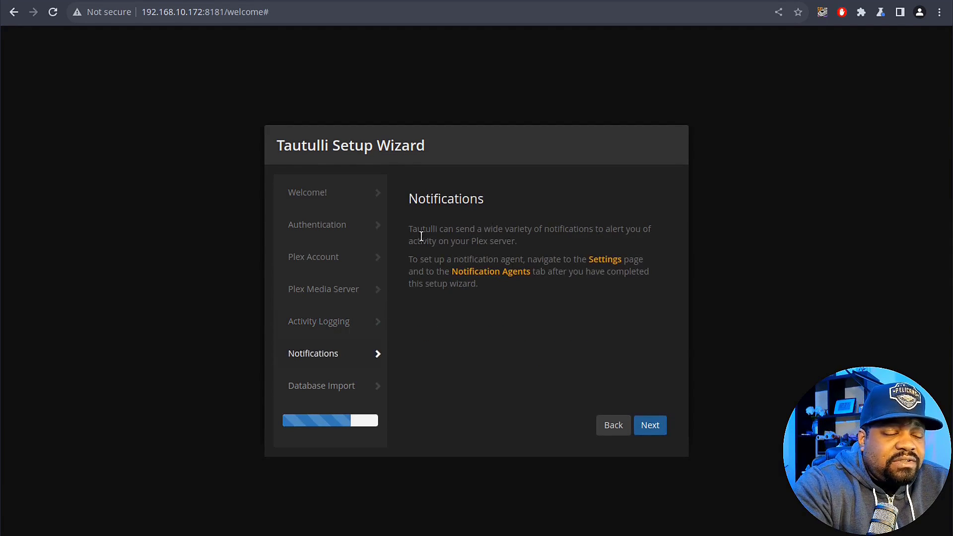
click(654, 432)
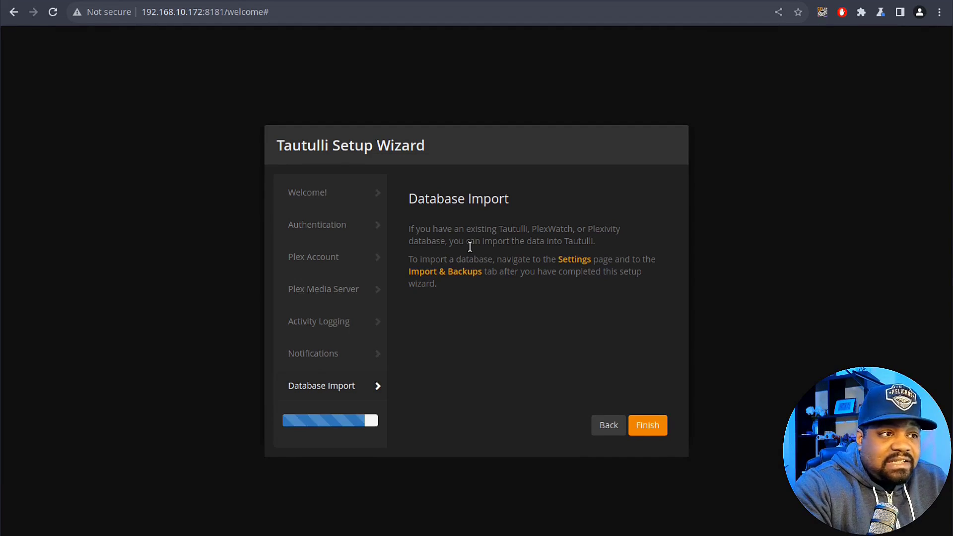
Finish the wizard from the Database Import step.
click(651, 427)
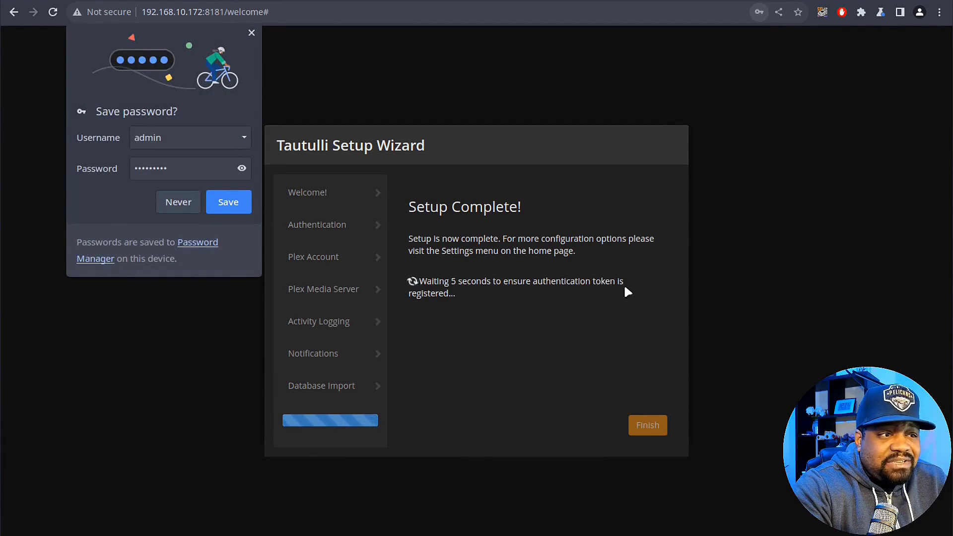
Dismiss the save-password bubble and sign in to Tautulli as 'admin' with its password.
click(252, 33)
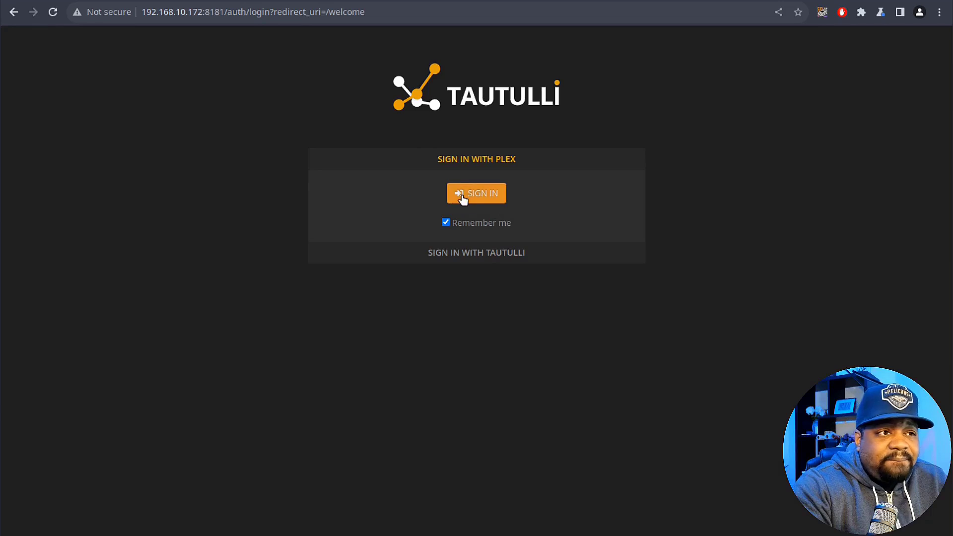
click(463, 256)
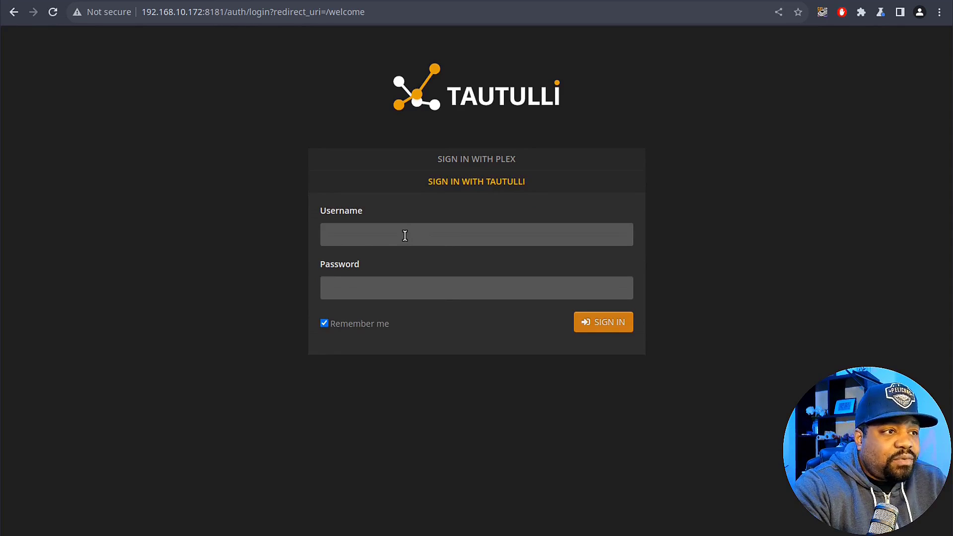
click(405, 236)
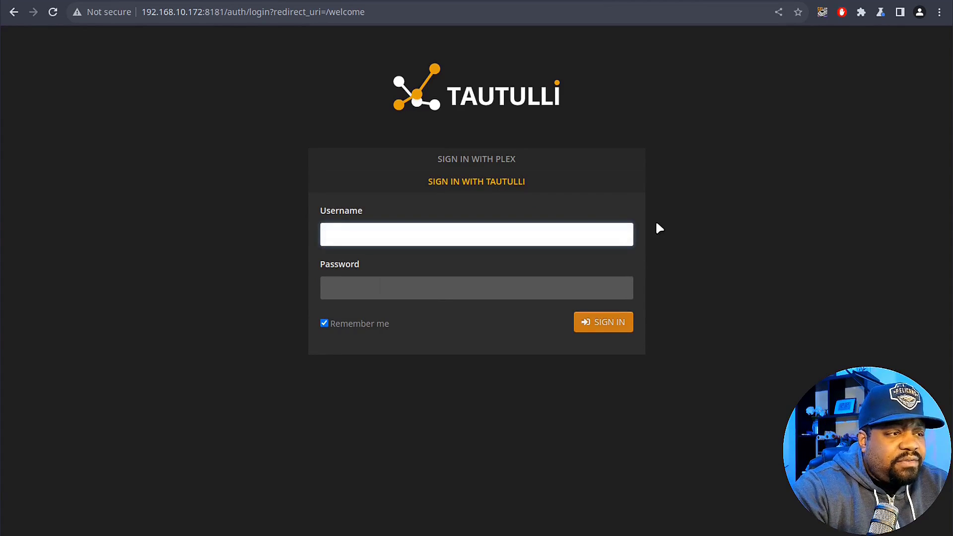
text(admin)
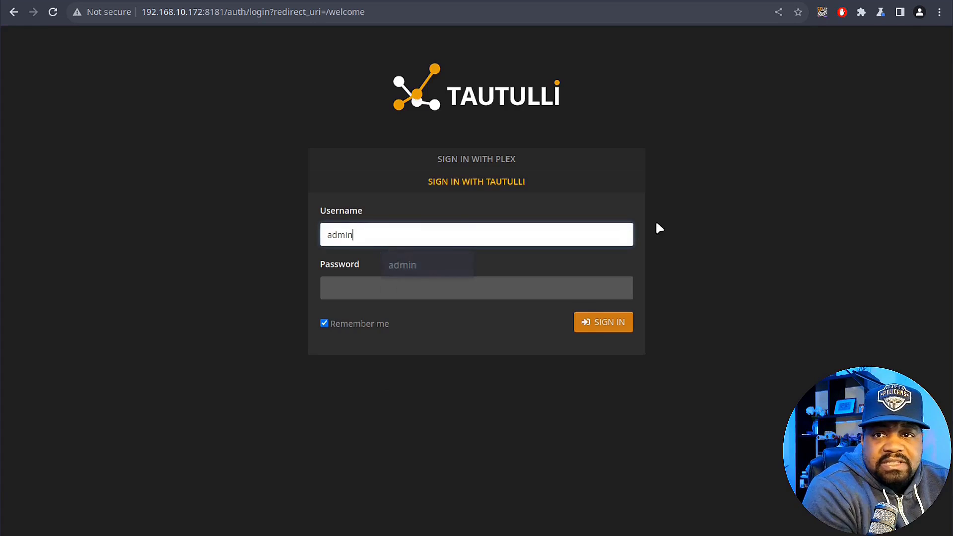
key(Tab)
text(*********)
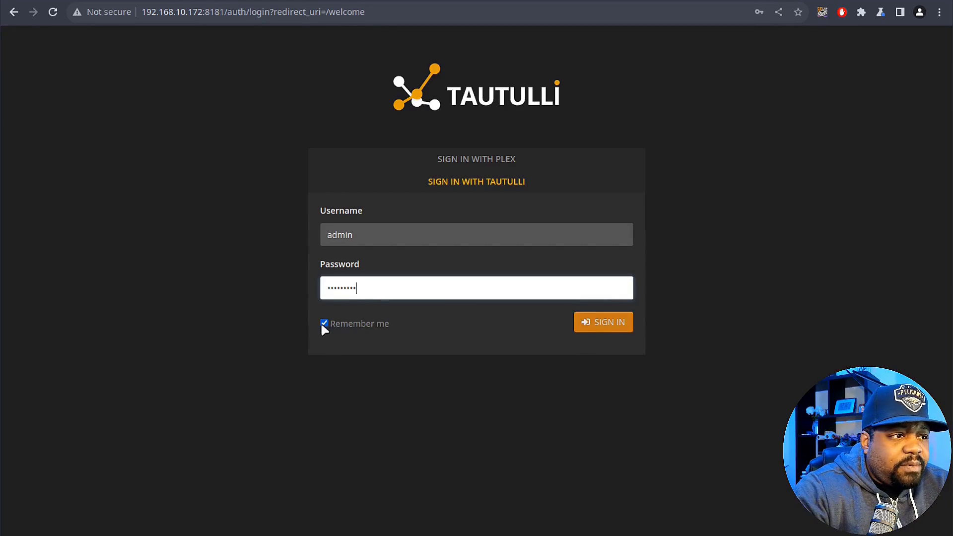
click(606, 324)
Close Chrome's Save password bubble, leaving the v2.13.2 changelog over the dashboard.
click(251, 33)
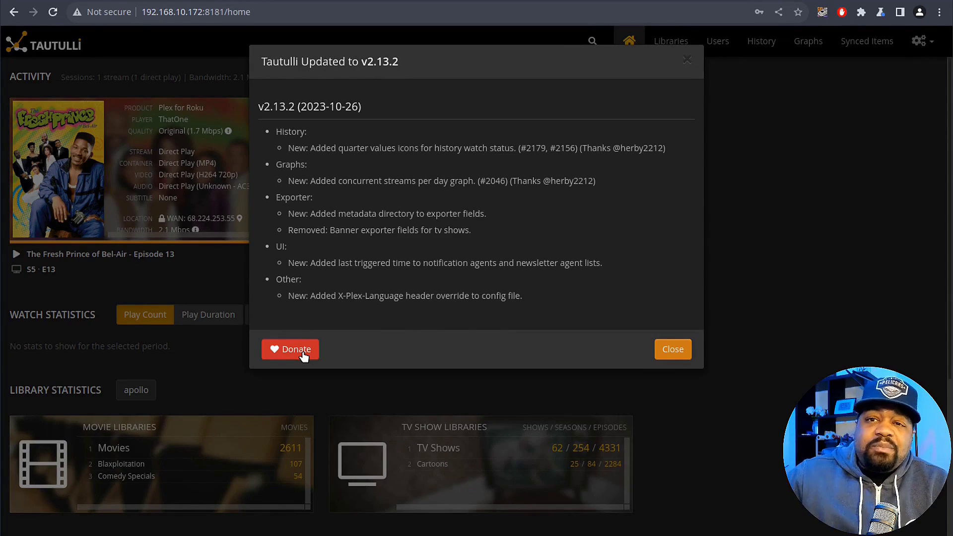
Close the v2.13.2 update notes and review the dashboard's stream summary and recently added titles.
click(679, 354)
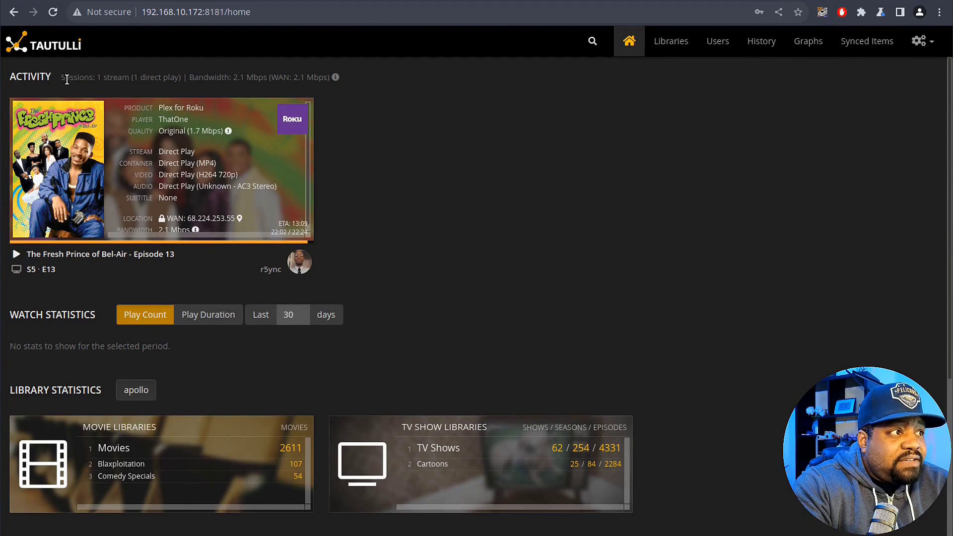
drag(60, 79, 410, 79)
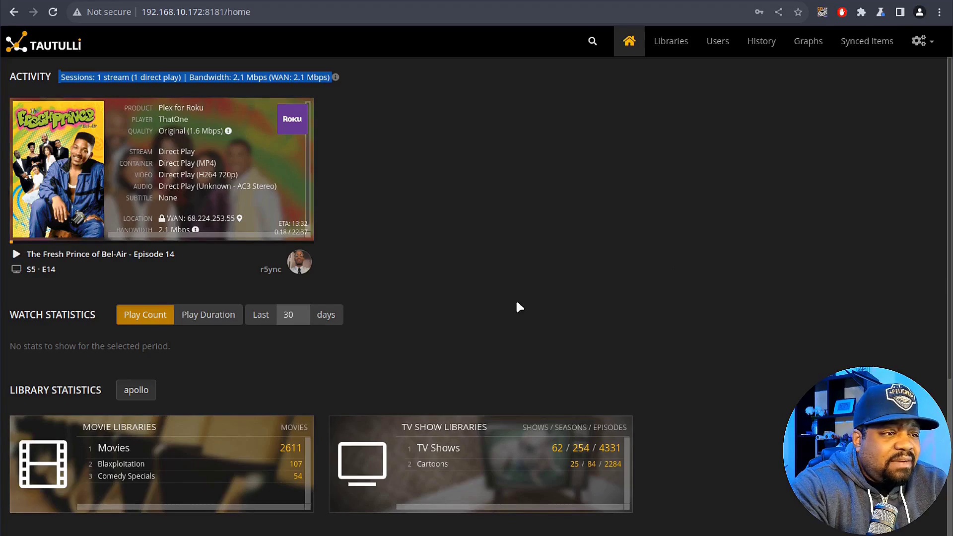
scroll(514, 305, down, 5)
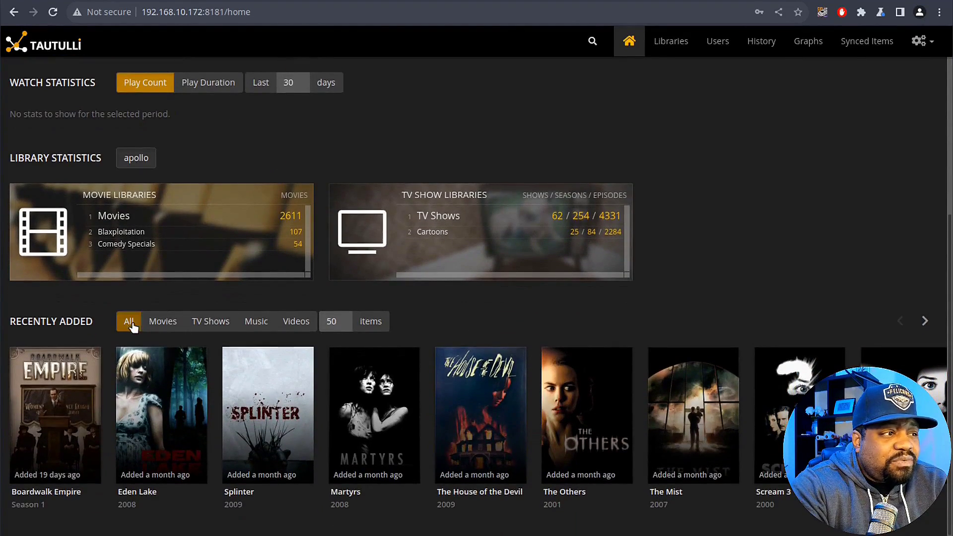
scroll(534, 294, up, 5)
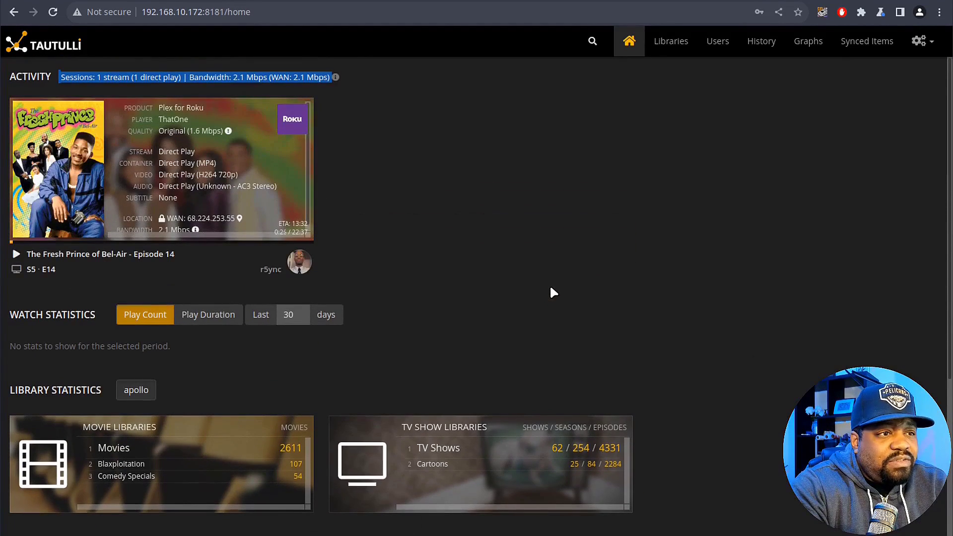
View the All Libraries list, then look through the All Users table showing 0 plays each.
click(674, 47)
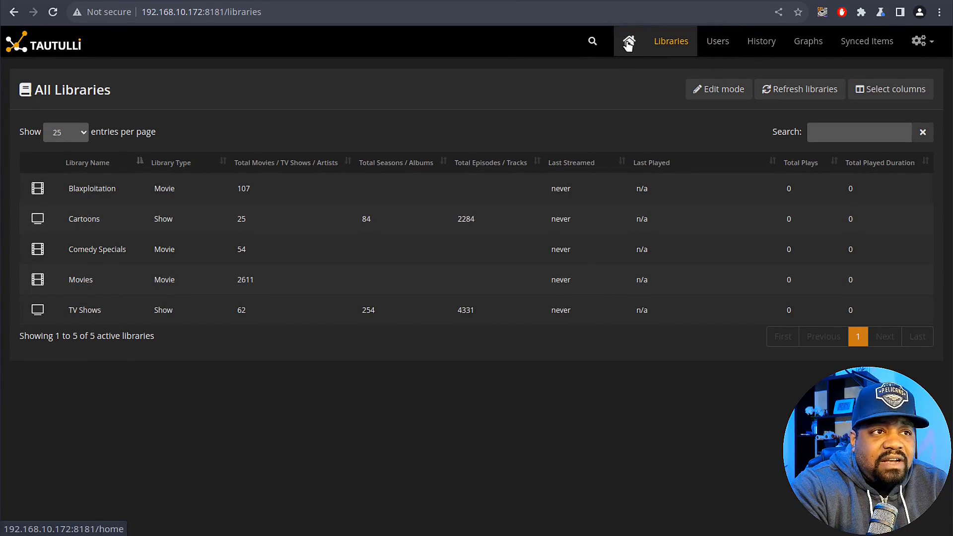
click(717, 42)
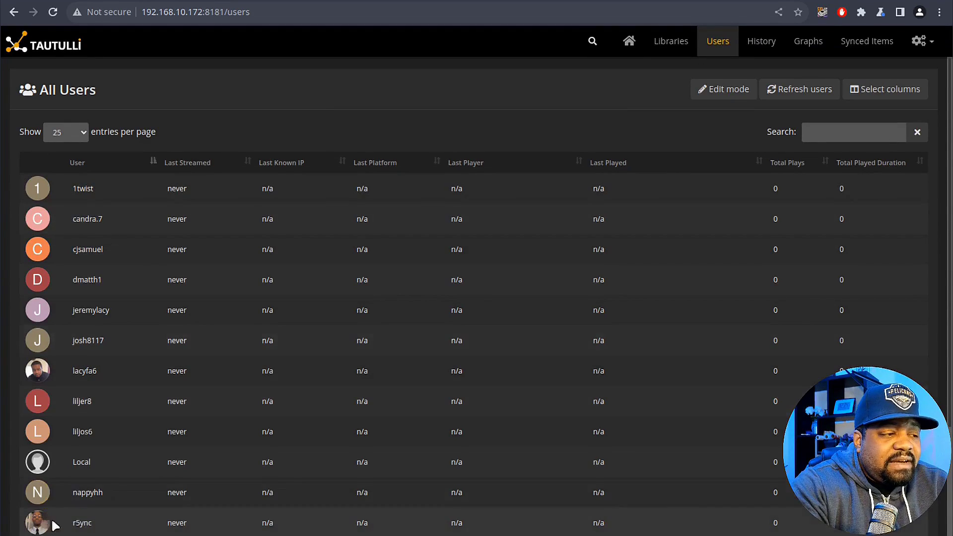
scroll(96, 385, down, 3)
scroll(94, 382, up, 3)
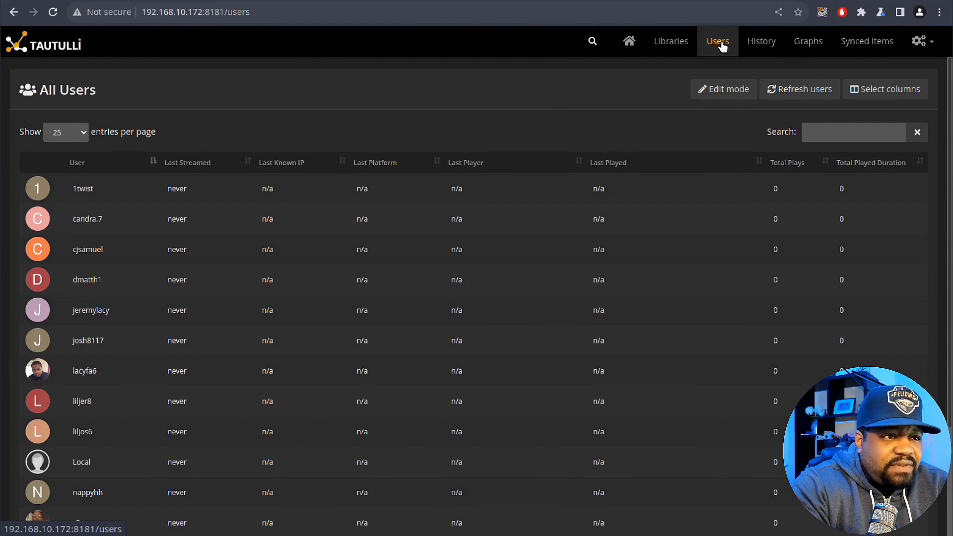
View the History table, toggling the TV Shows, Music and Live TV filters on, then off.
click(762, 44)
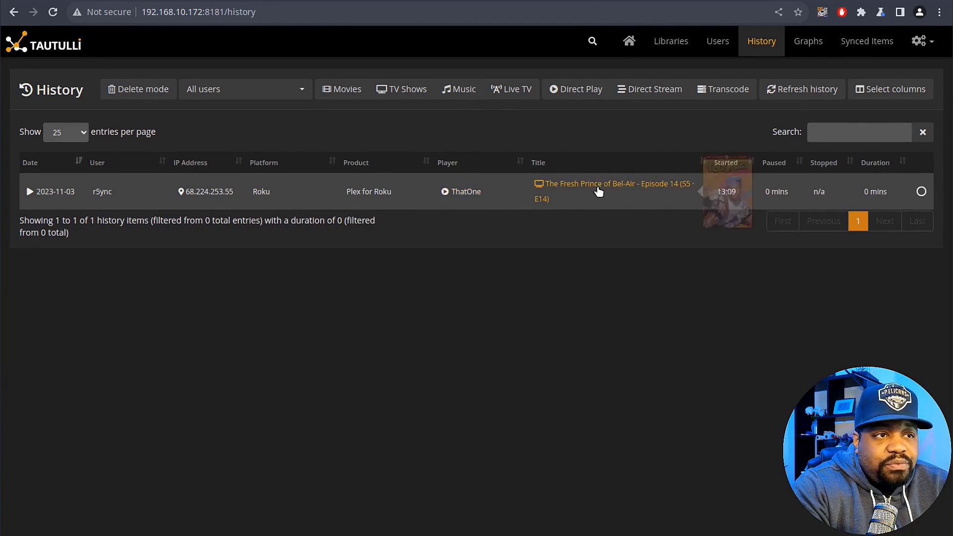
click(402, 94)
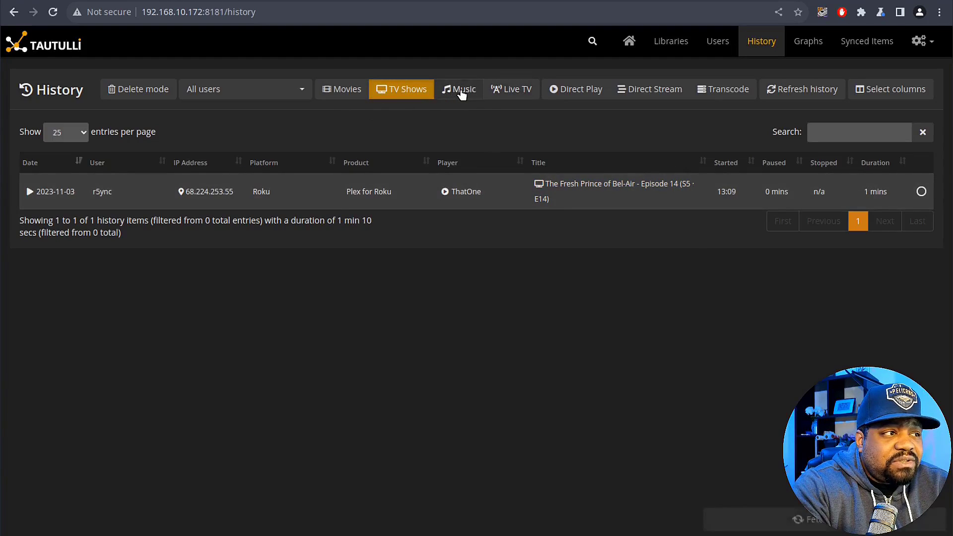
click(454, 92)
click(509, 94)
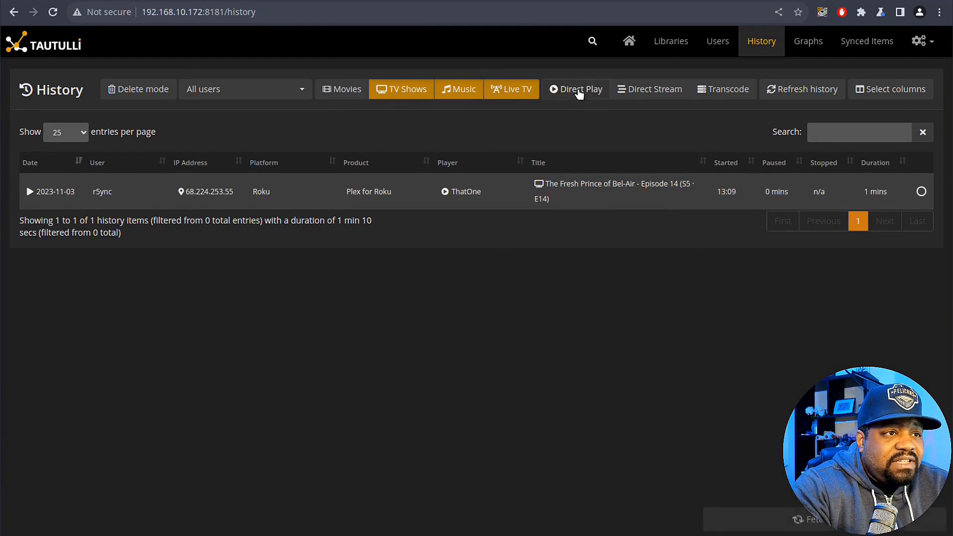
click(401, 93)
click(459, 91)
click(503, 96)
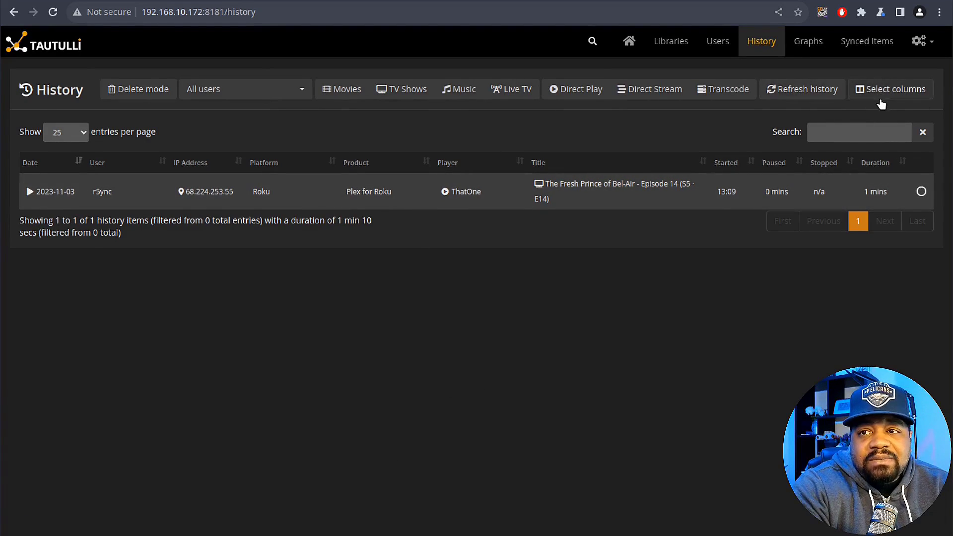
Compare the 30-day play duration and play count graphs, check the users list, then view Synced Items.
click(809, 45)
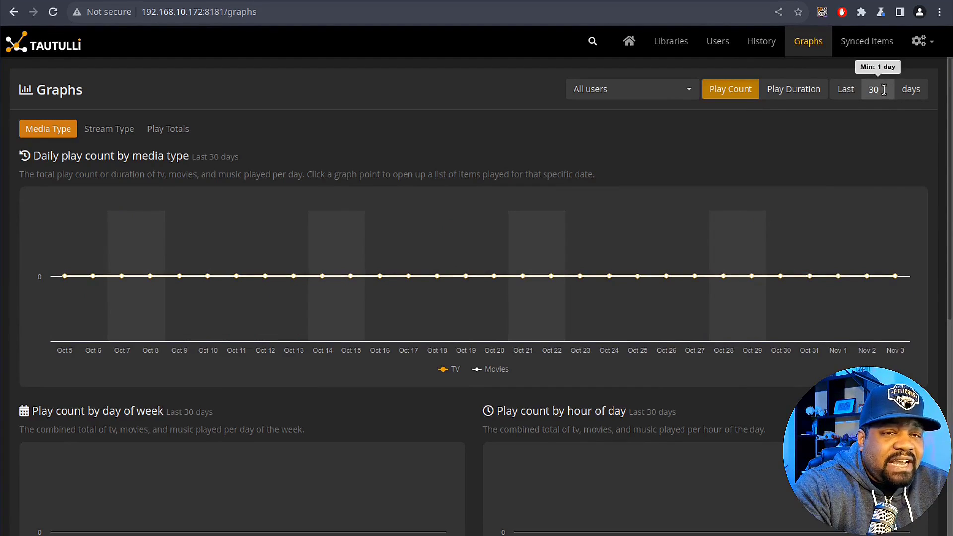
click(787, 93)
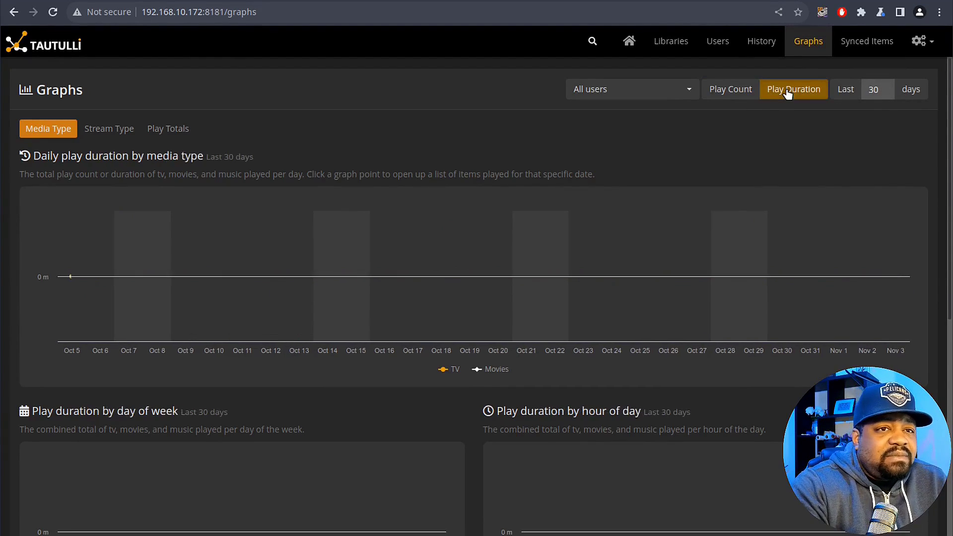
click(724, 92)
click(665, 92)
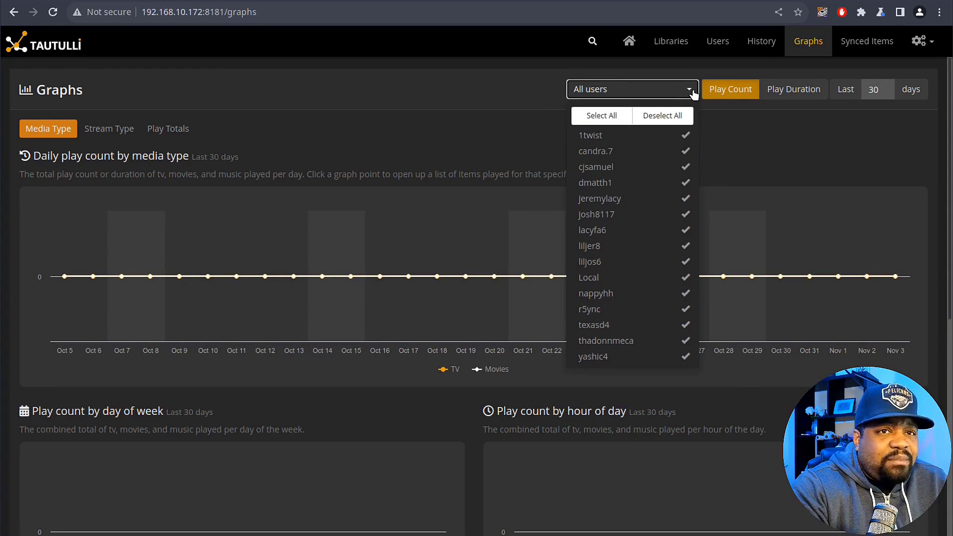
click(827, 110)
click(867, 44)
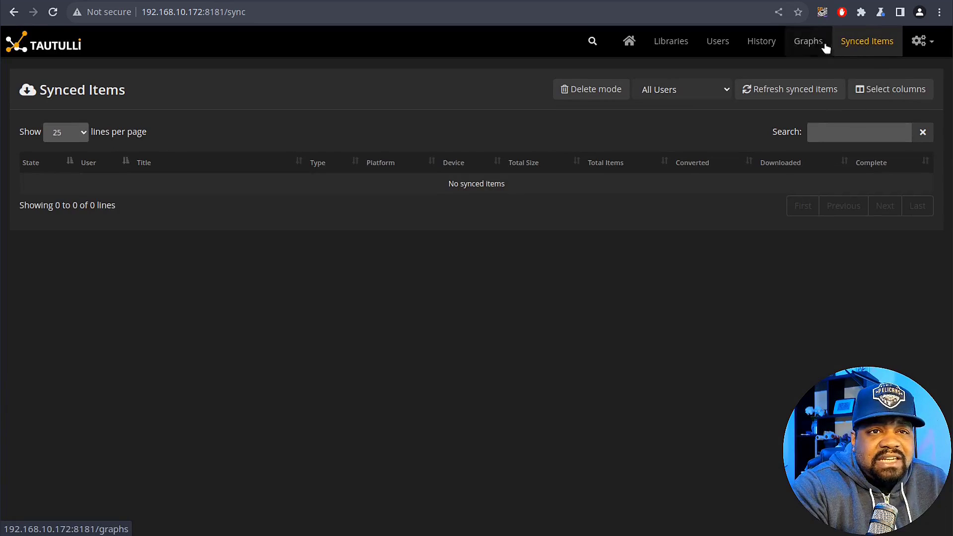
Go from the home dashboard into Settings and scroll through the General options.
click(628, 42)
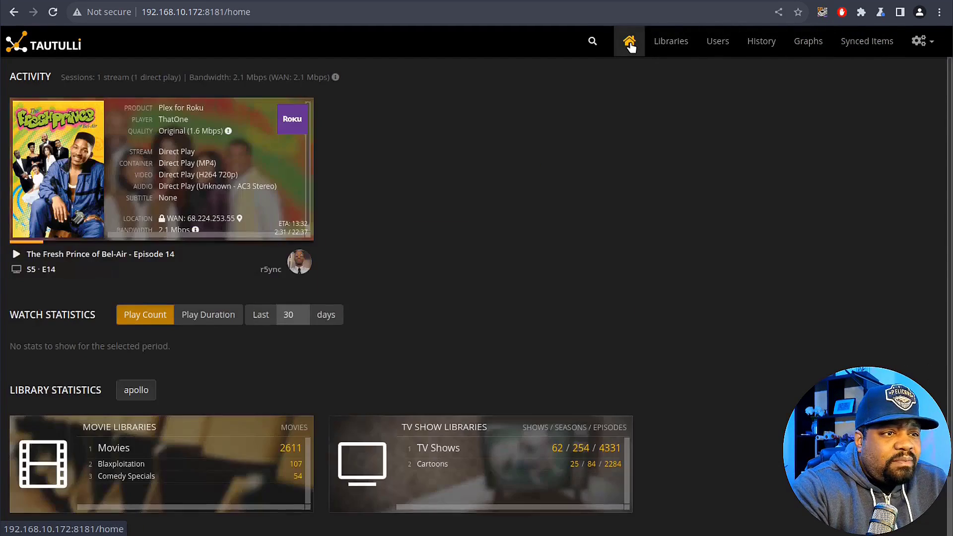
click(922, 41)
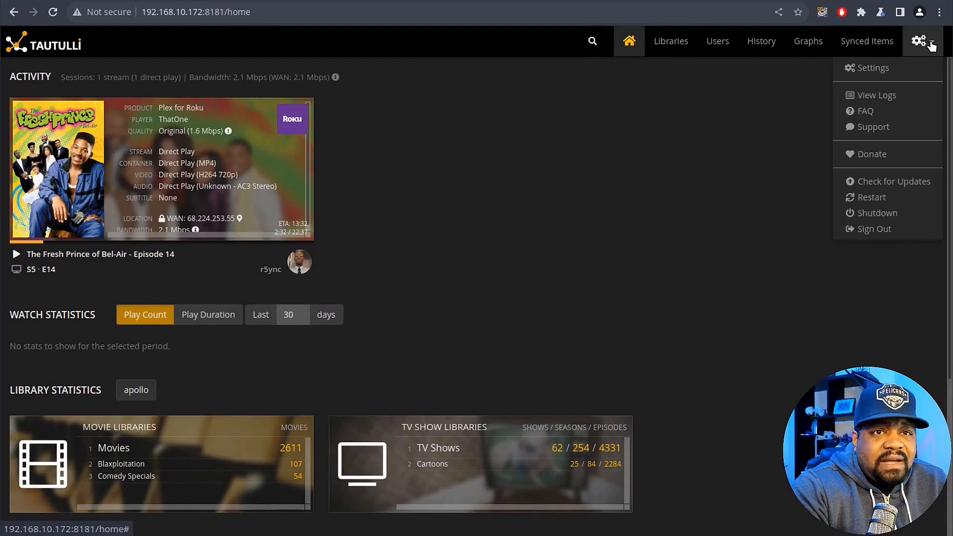
click(903, 76)
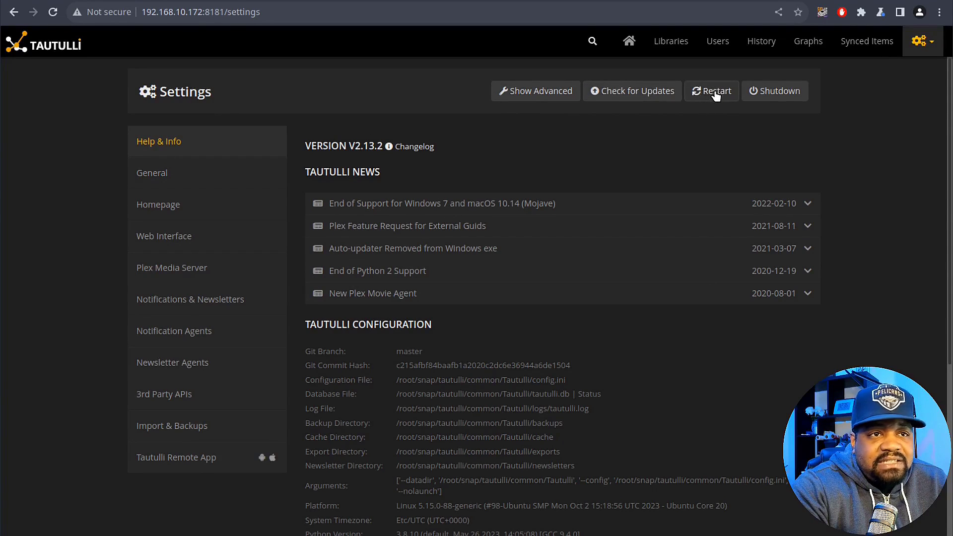
click(171, 183)
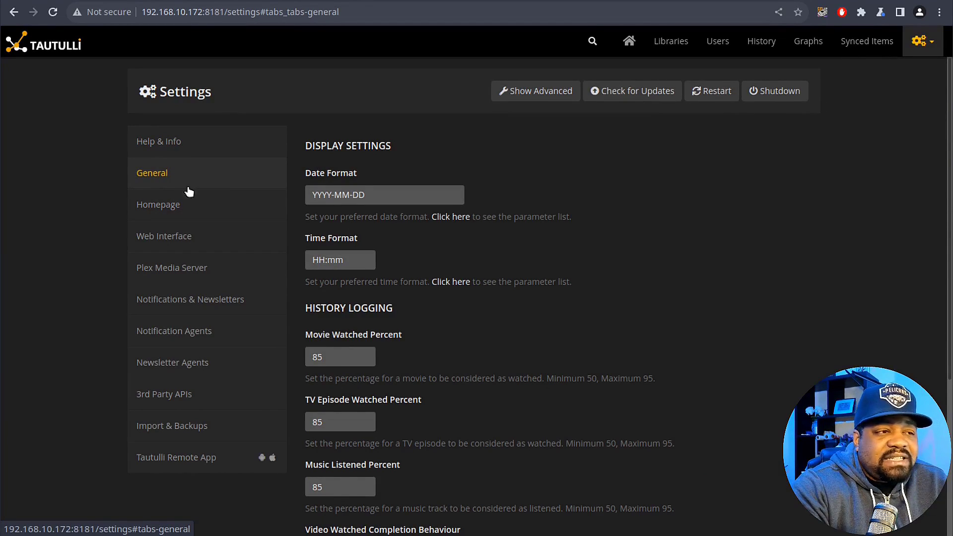
scroll(543, 280, down, 4)
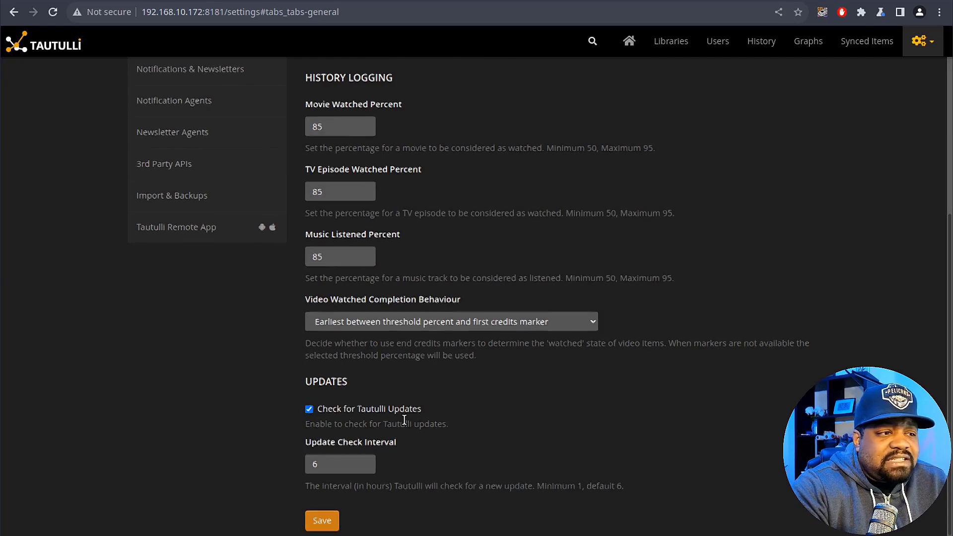
scroll(341, 410, up, 5)
Check the Homepage settings, then review Web Interface with HTTP Port 8181 and API enabled.
click(168, 206)
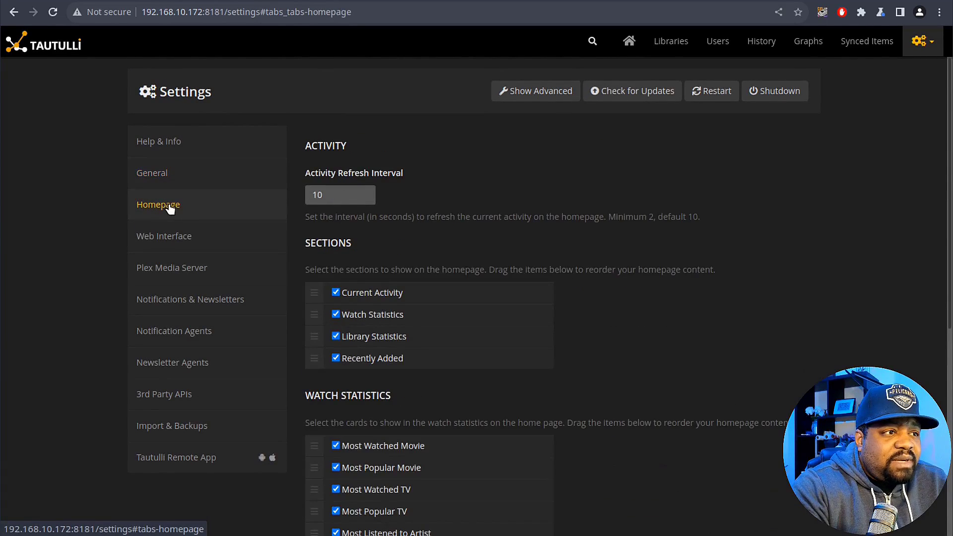
click(184, 245)
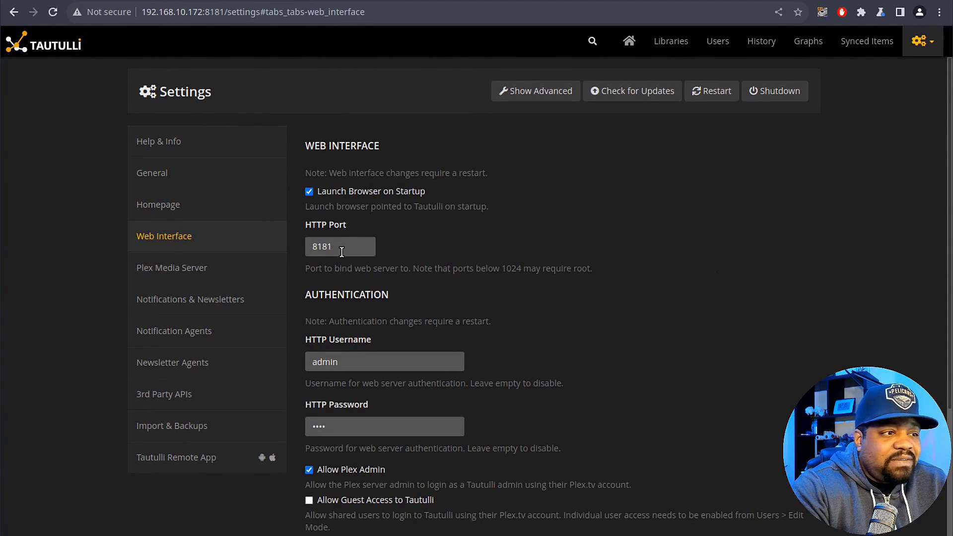
scroll(576, 256, down, 4)
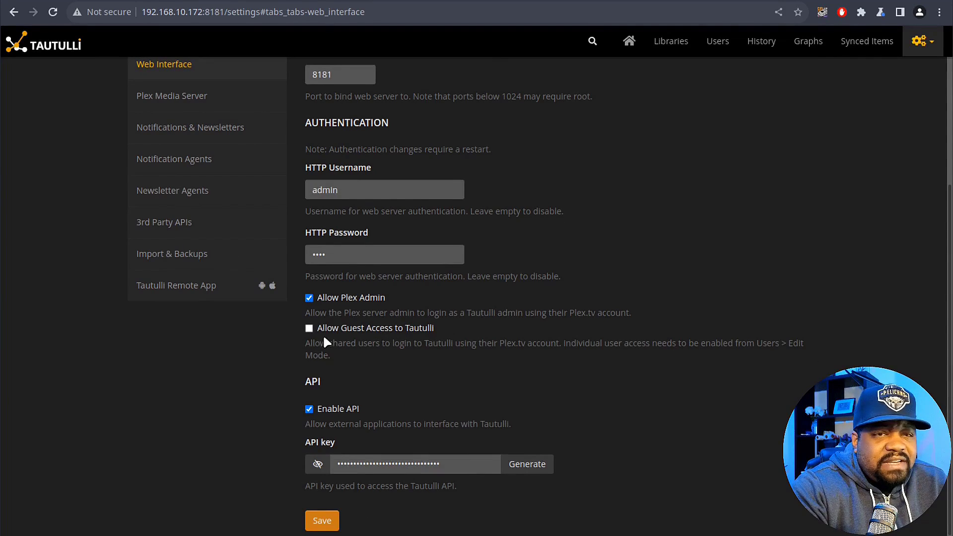
scroll(519, 339, up, 4)
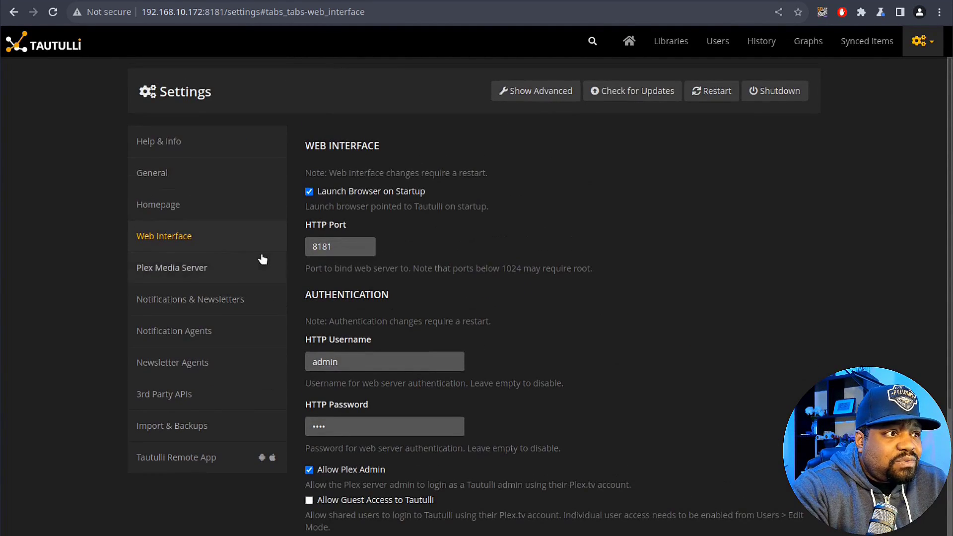
Review the Plex Media Server connection settings and the Notifications & Newsletters options.
click(183, 278)
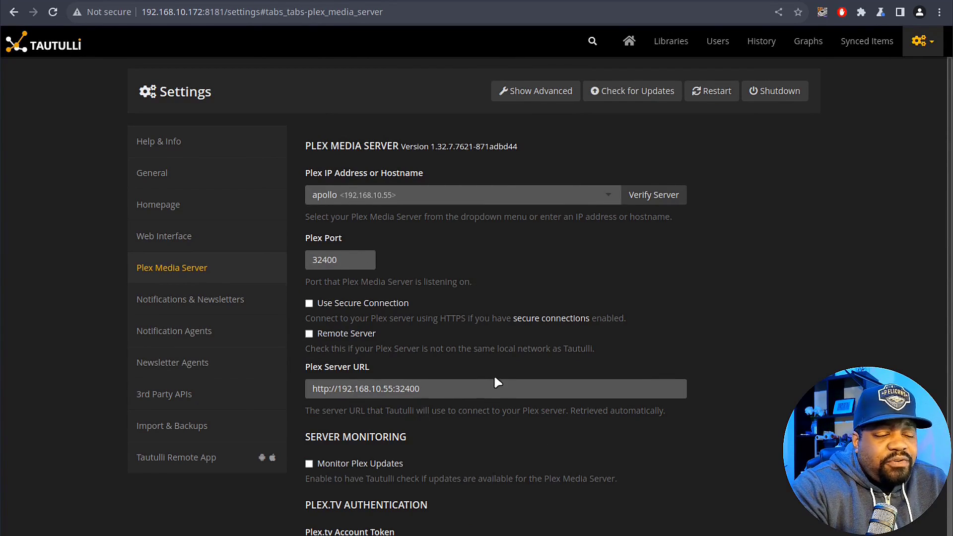
scroll(494, 377, down, 2)
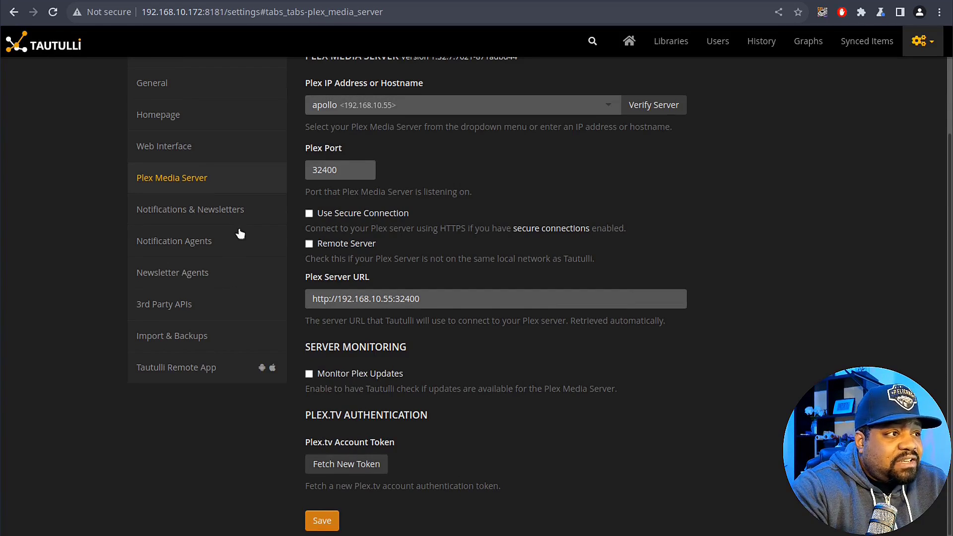
click(191, 216)
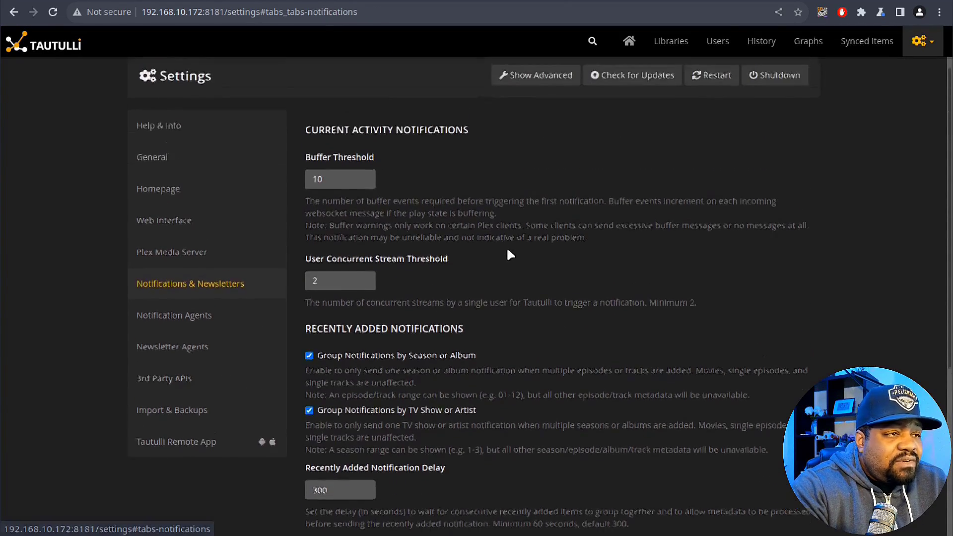
Browse Notification Agents, Newsletter Agents, 3rd Party APIs, and Import & Backups (6-hour interval, 3 days kept).
click(179, 332)
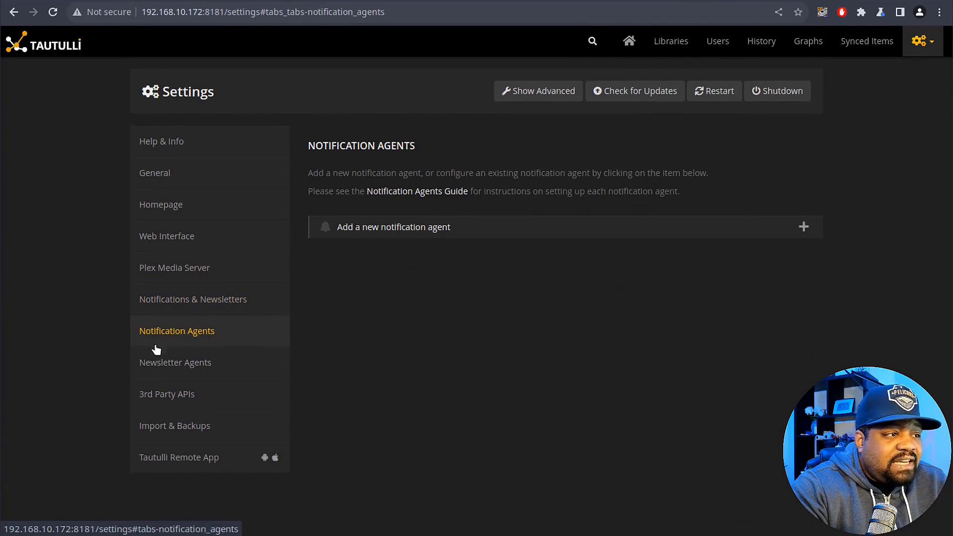
click(176, 367)
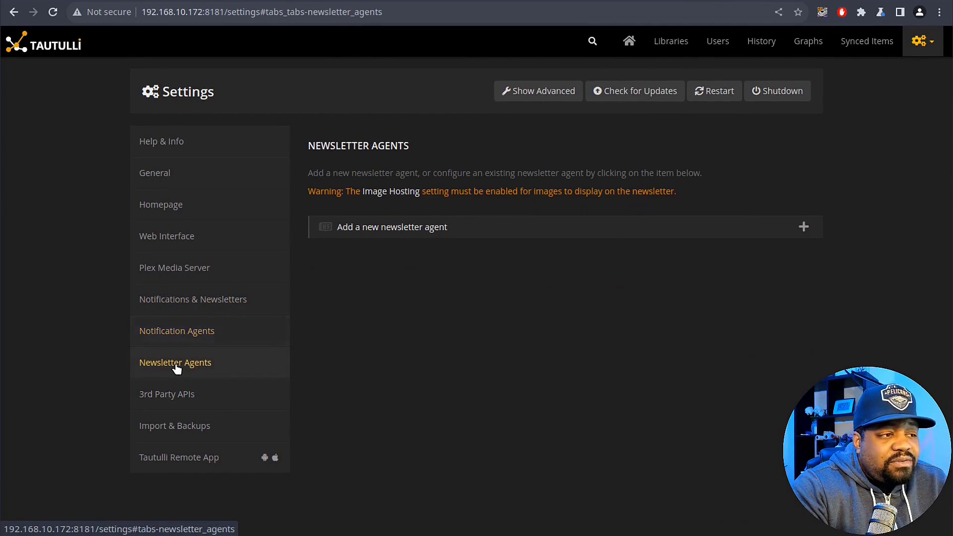
click(186, 397)
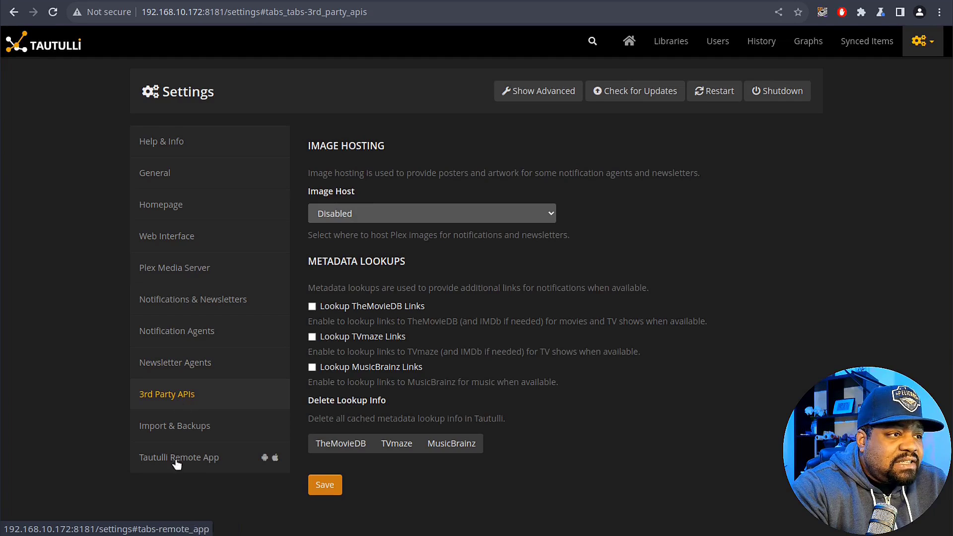
click(175, 430)
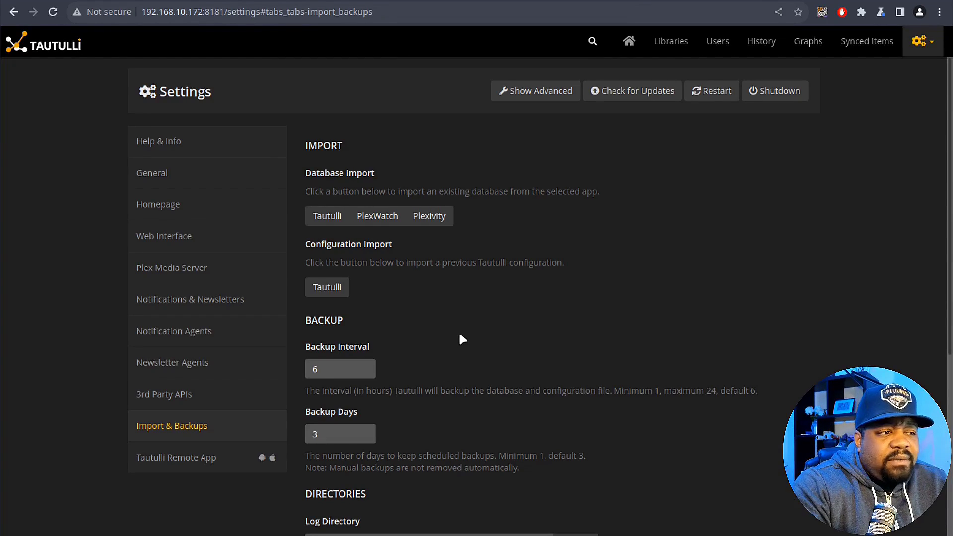
View the Tautulli Remote App settings with Google Play/App Store links and device registration.
click(177, 461)
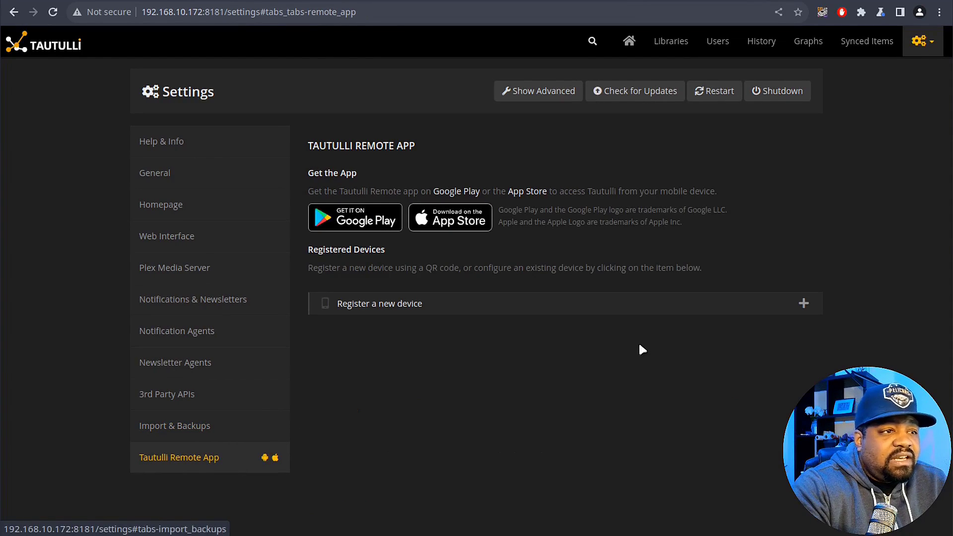